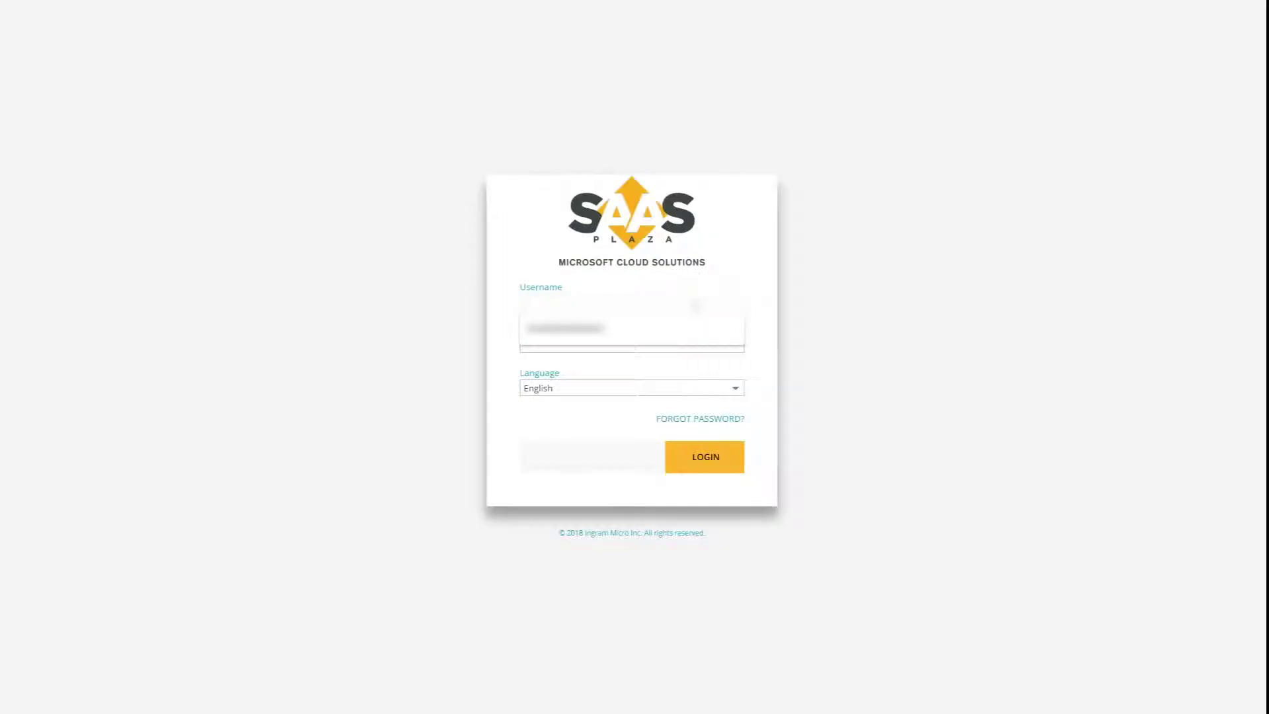
- Sign in to the portal with the reseller username and password
text(username)
key(Tab)
text(password1)
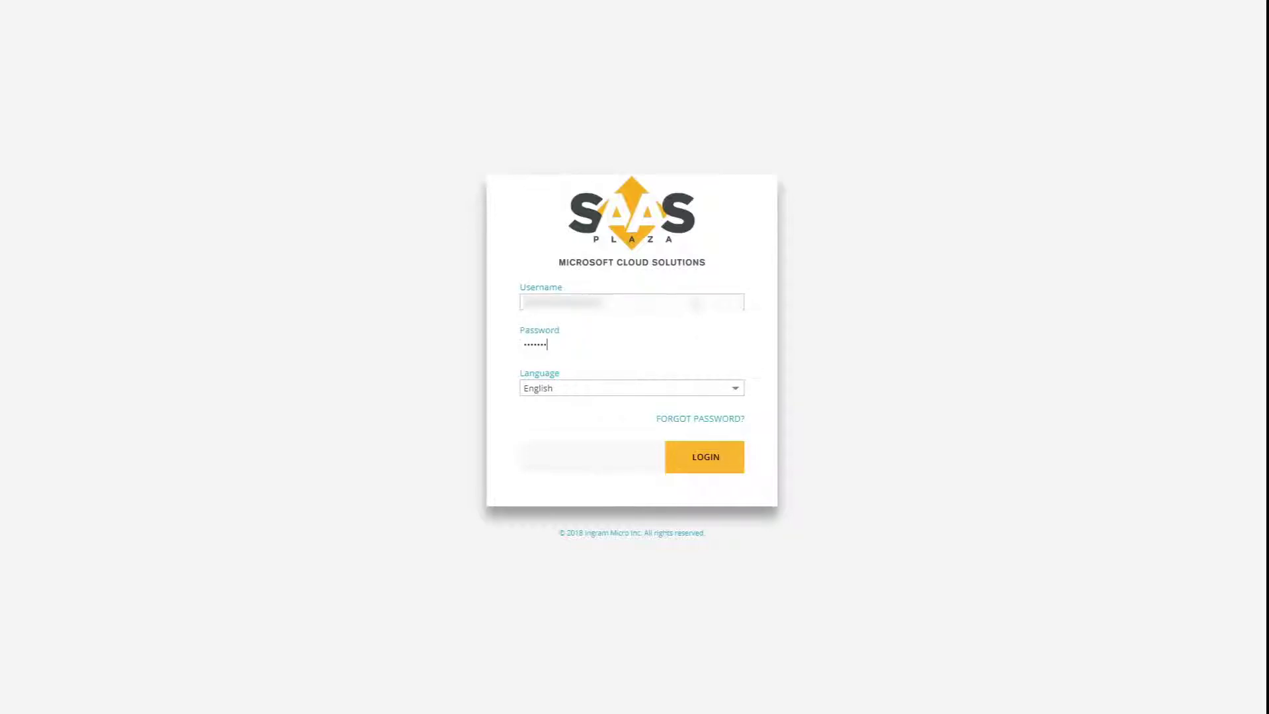
key(Return)
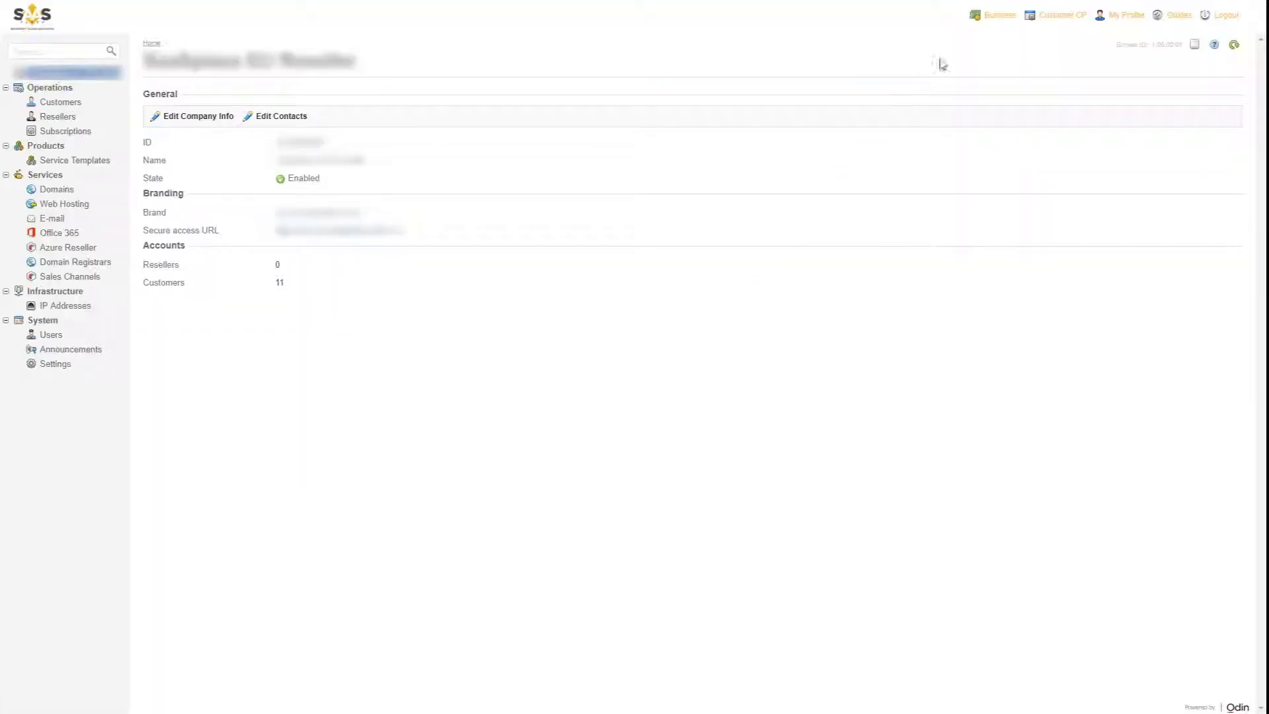
- Switch to the Business view and review the first customer's payment methods and subscriptions
click(998, 16)
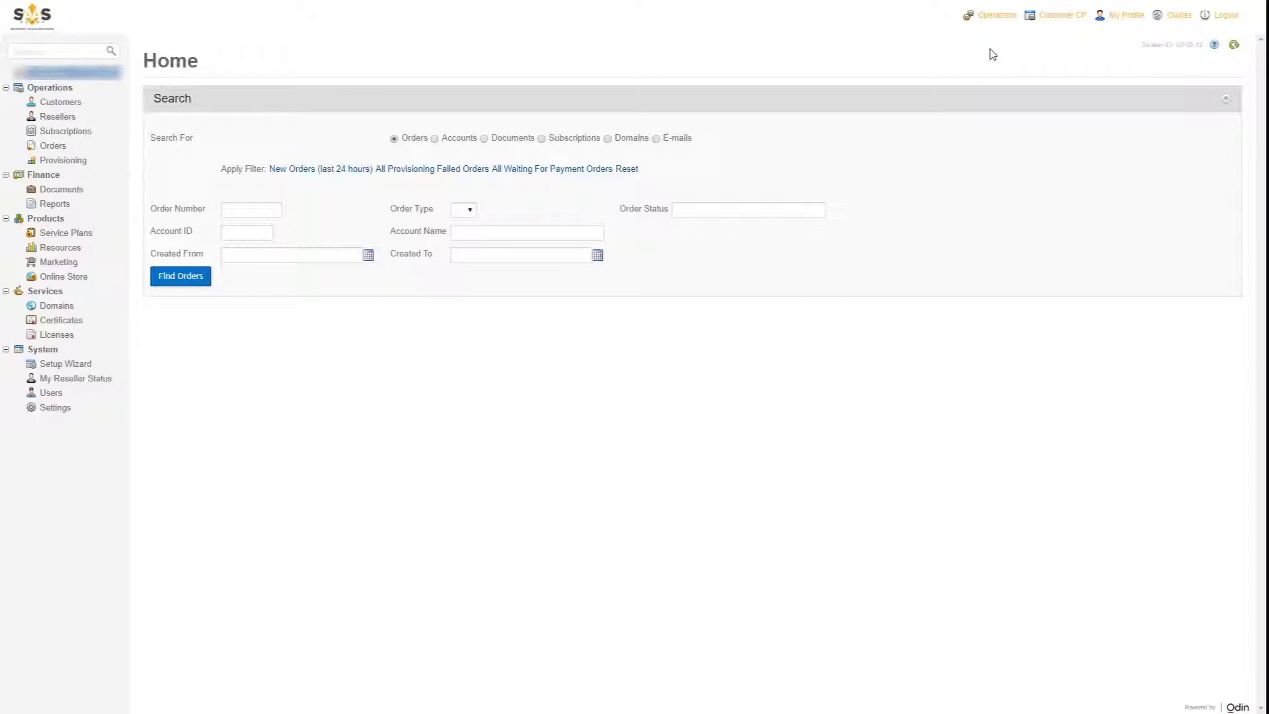
click(59, 104)
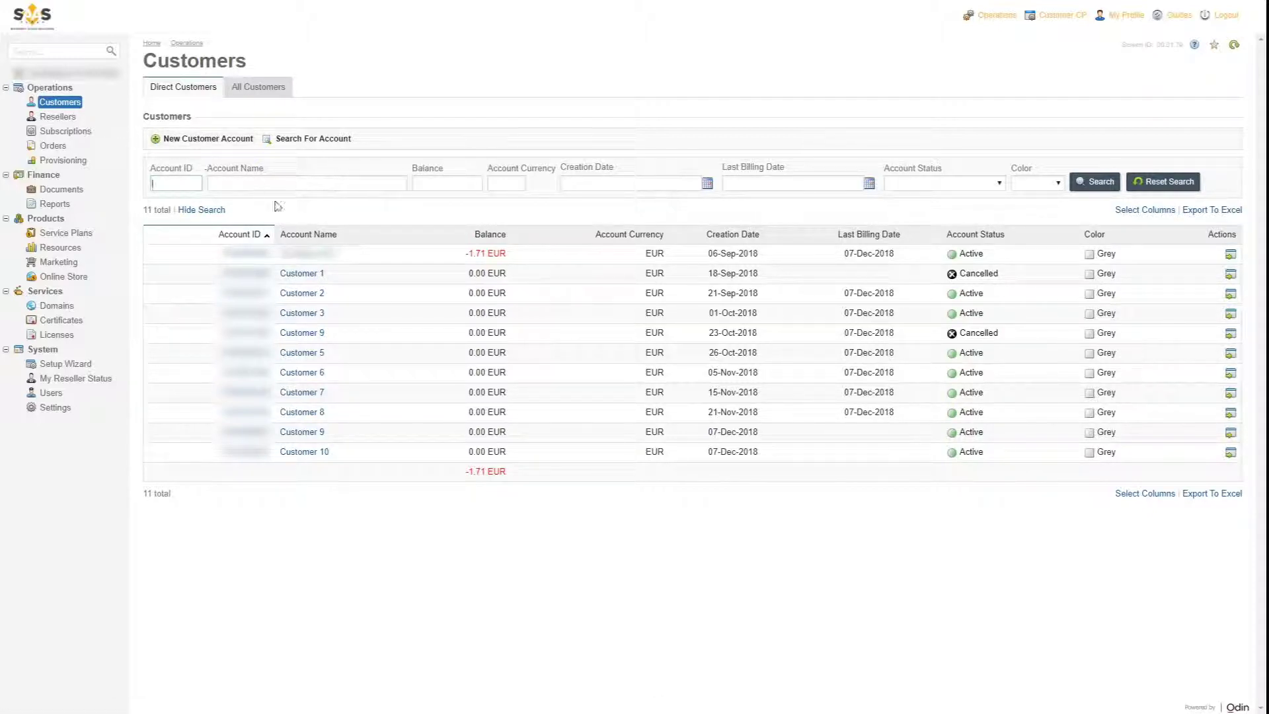
click(308, 254)
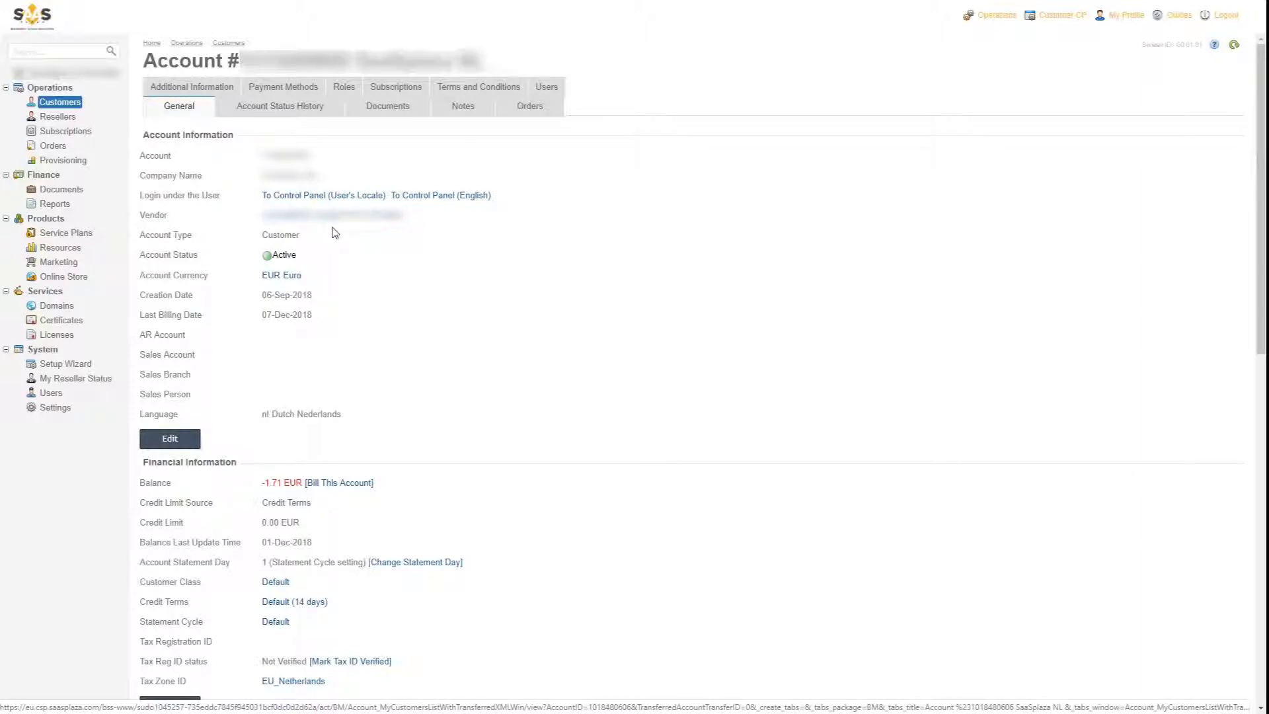
click(307, 90)
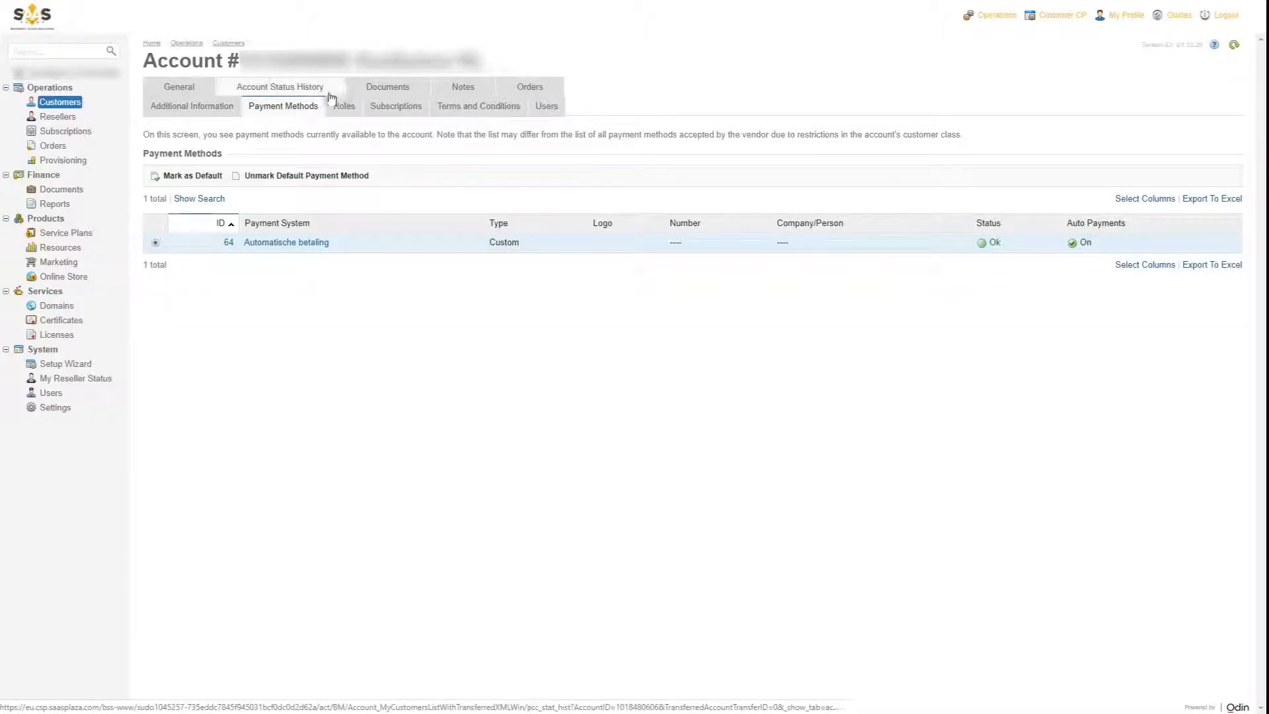
click(391, 107)
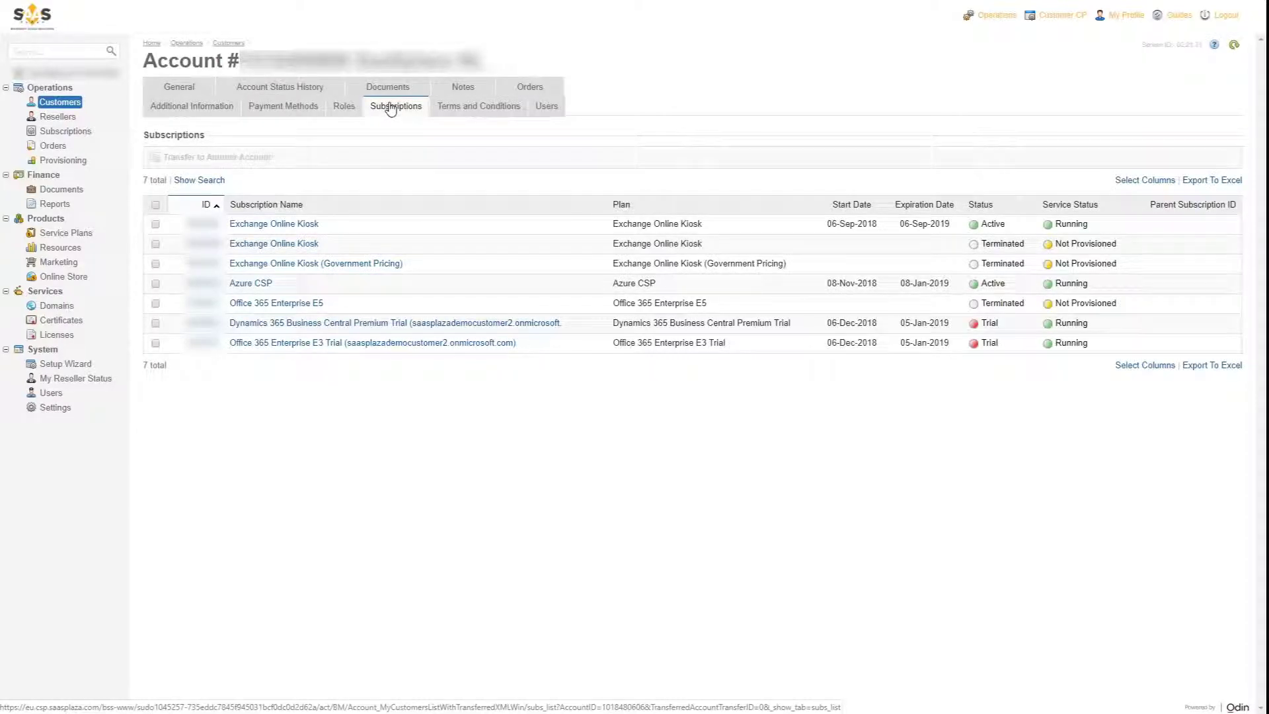
- Browse all subscriptions, return to Customers and start a new customer account
click(82, 133)
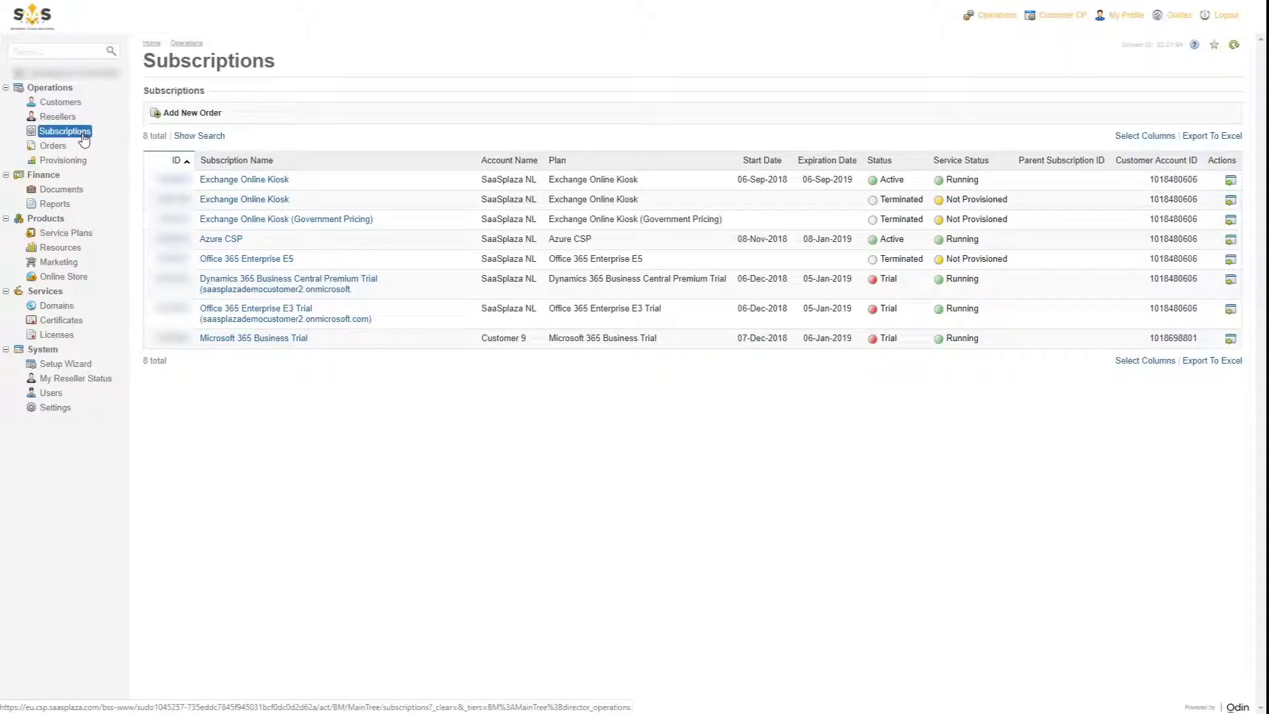
click(74, 103)
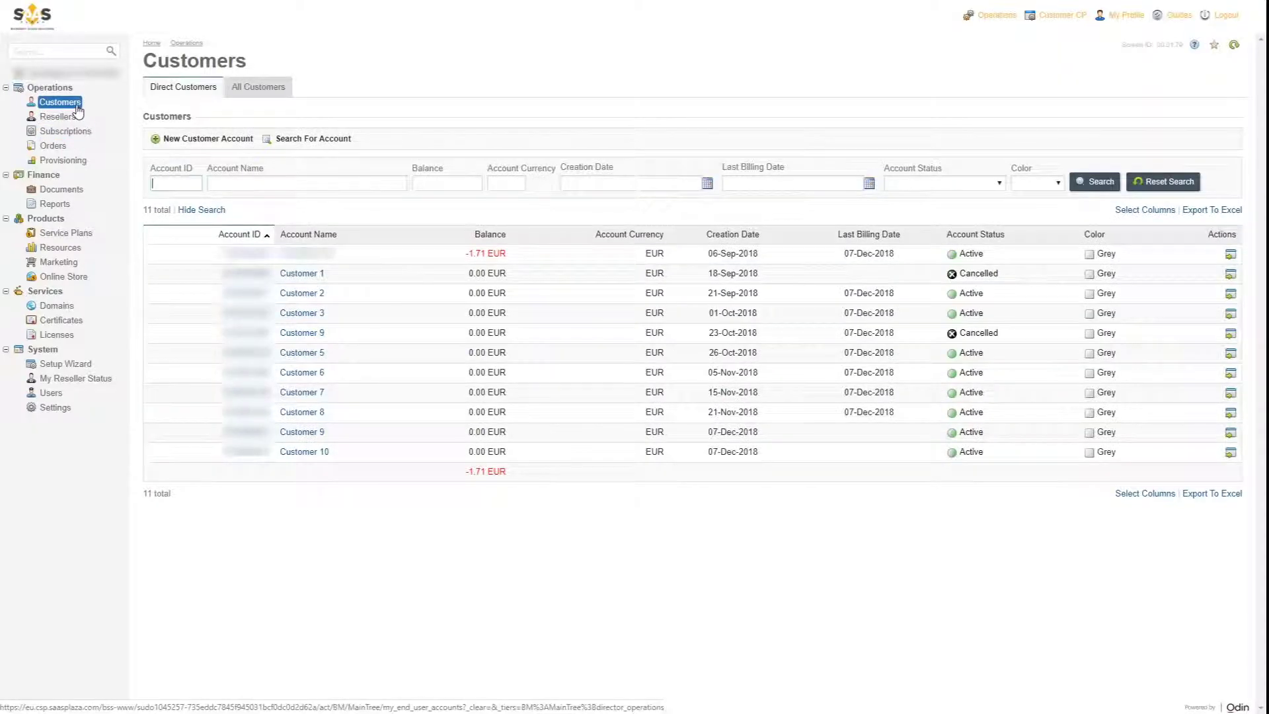
click(210, 139)
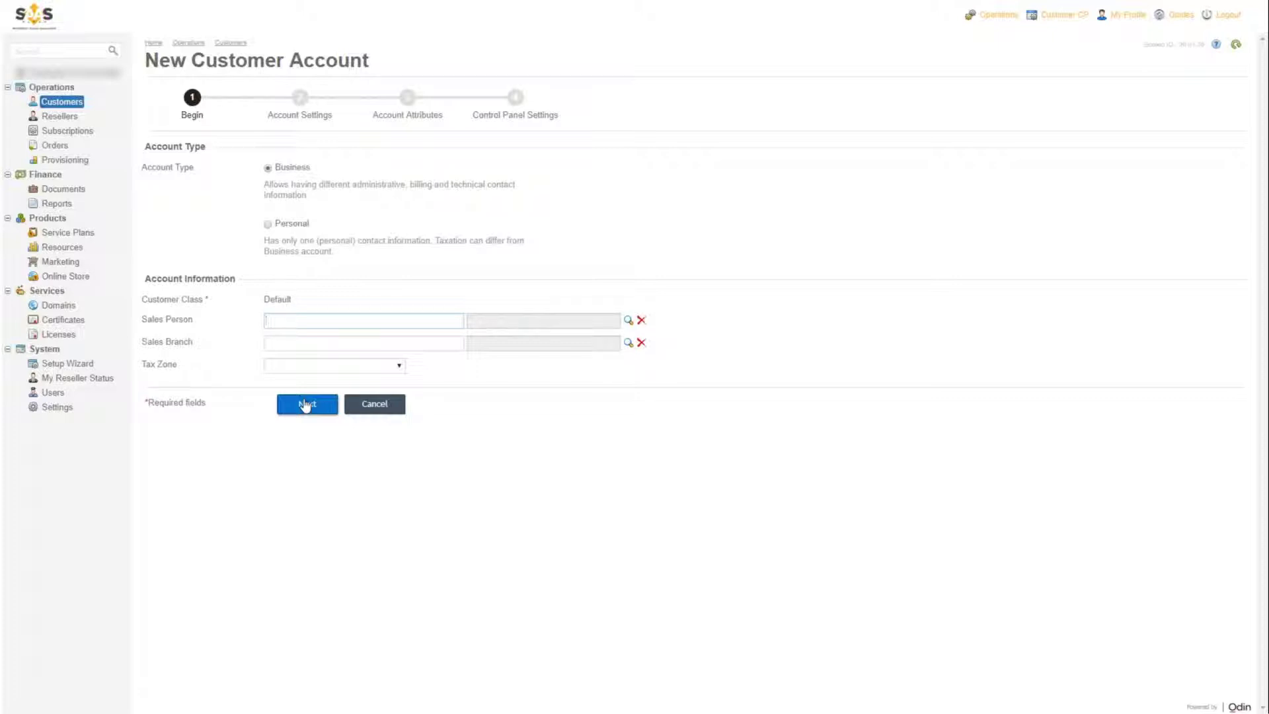
- Autofill the Lorem Ipsum company details and enter the phone country code, area code and number
click(305, 404)
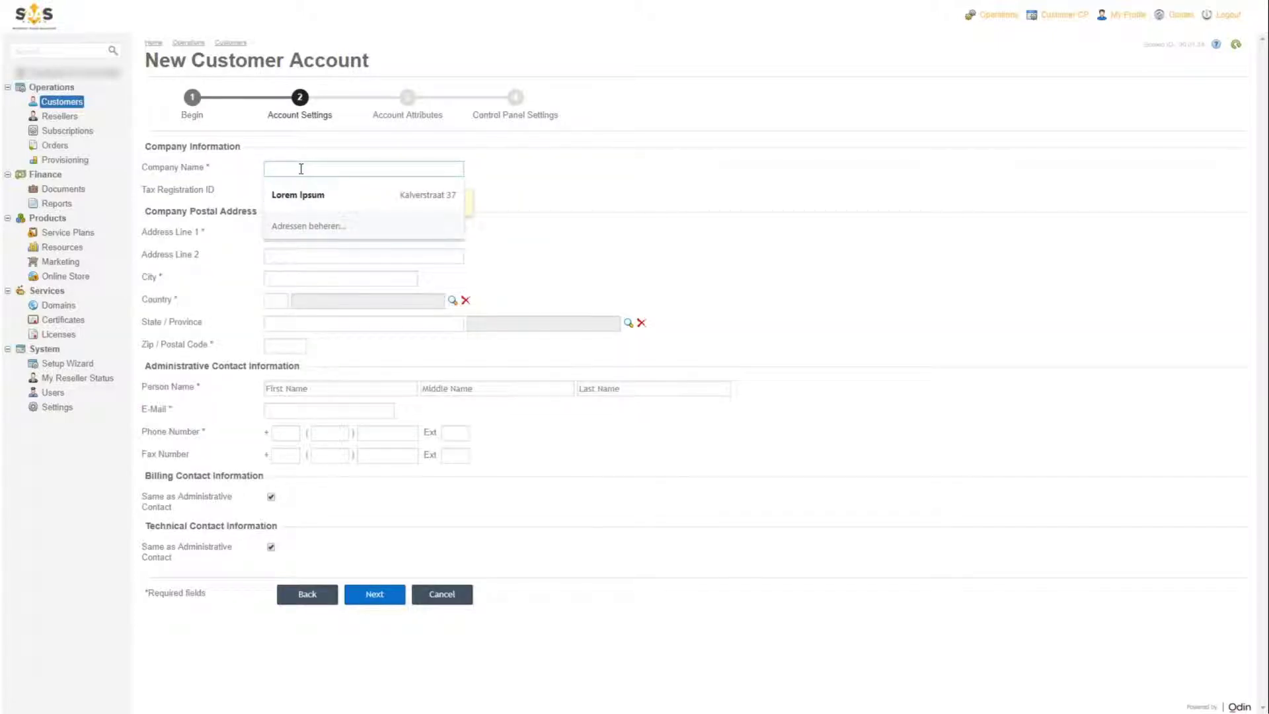
click(296, 194)
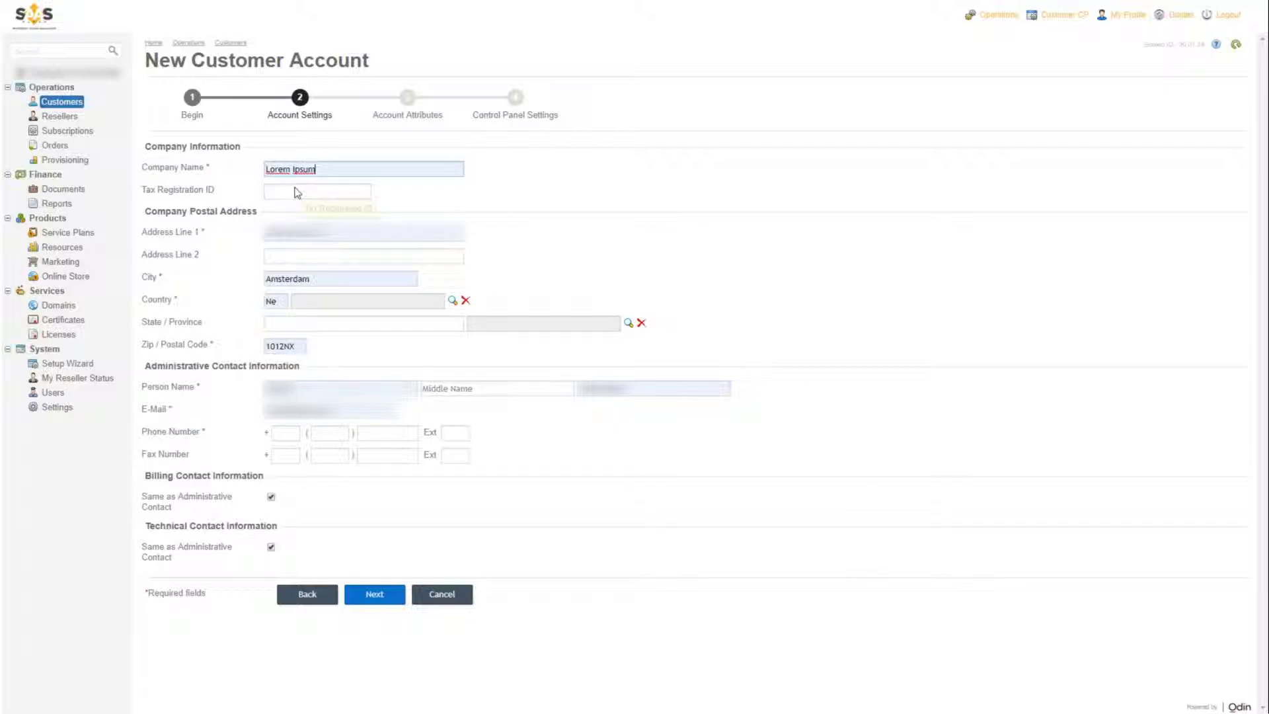
click(276, 432)
text(31)
key(Tab)
text(6)
key(Tab)
text(12345678)
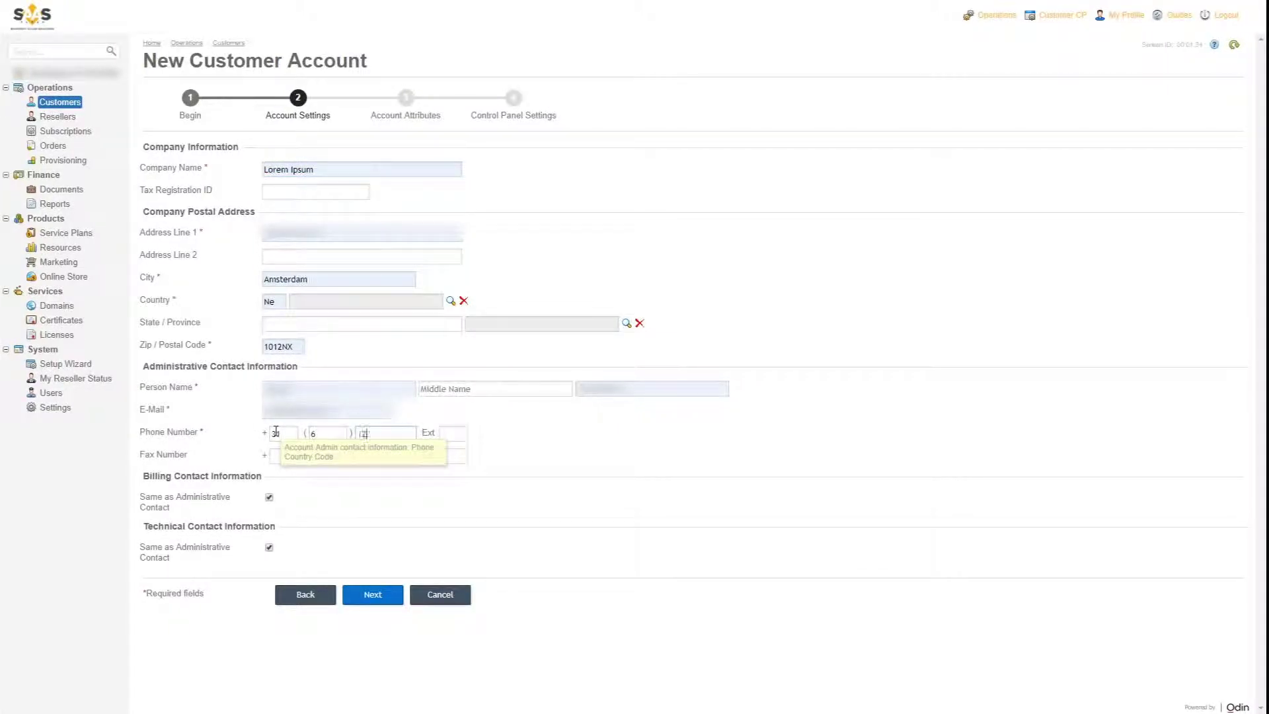
click(371, 597)
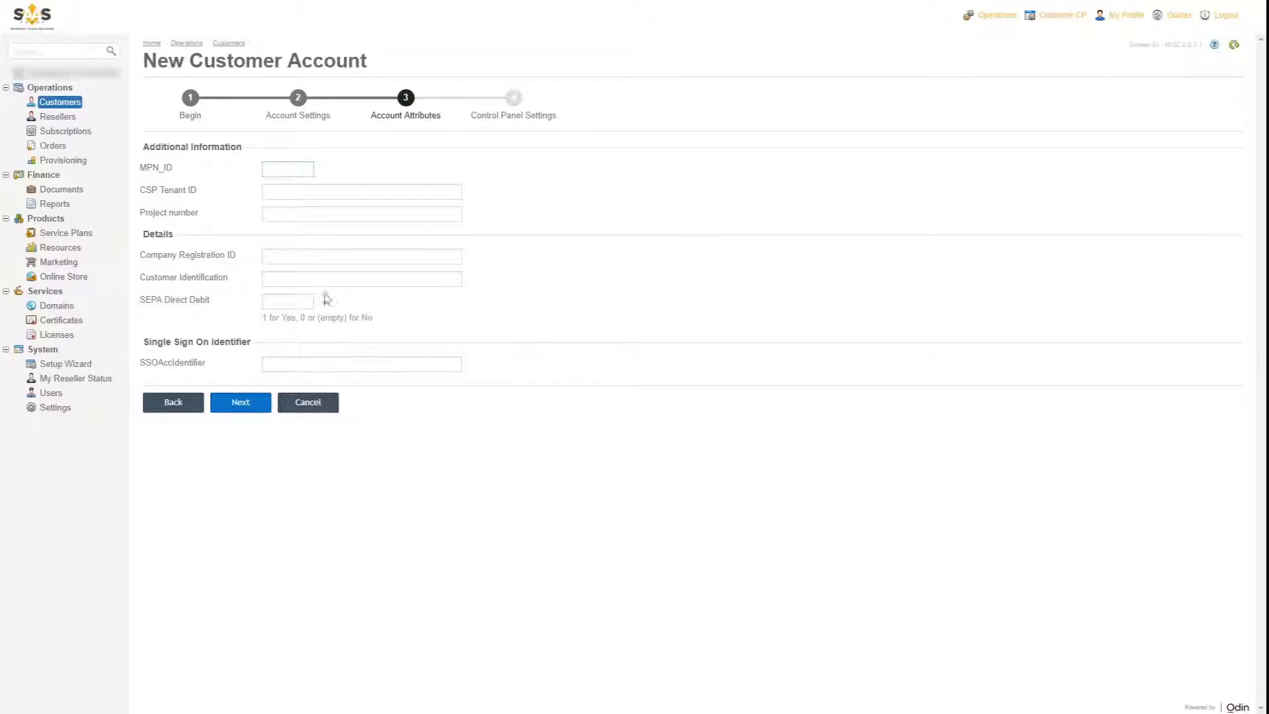
- Fill the MPN_ID with the suggested number
click(292, 170)
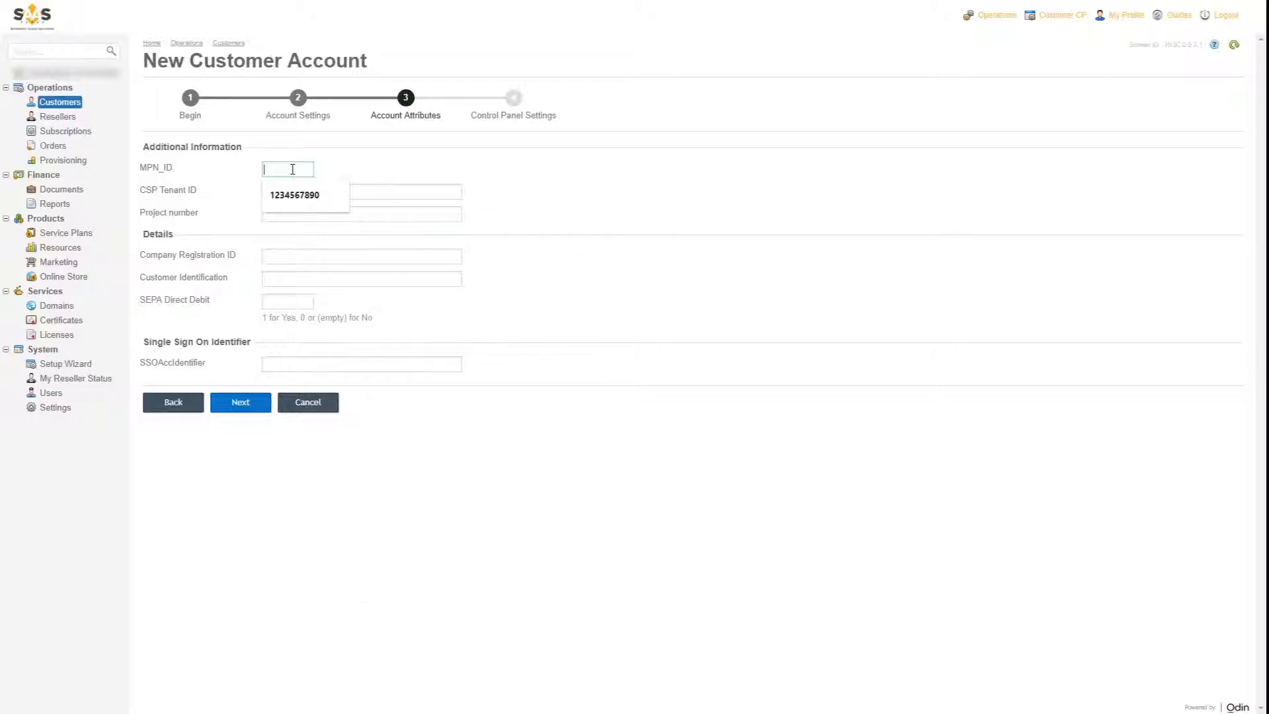
click(294, 195)
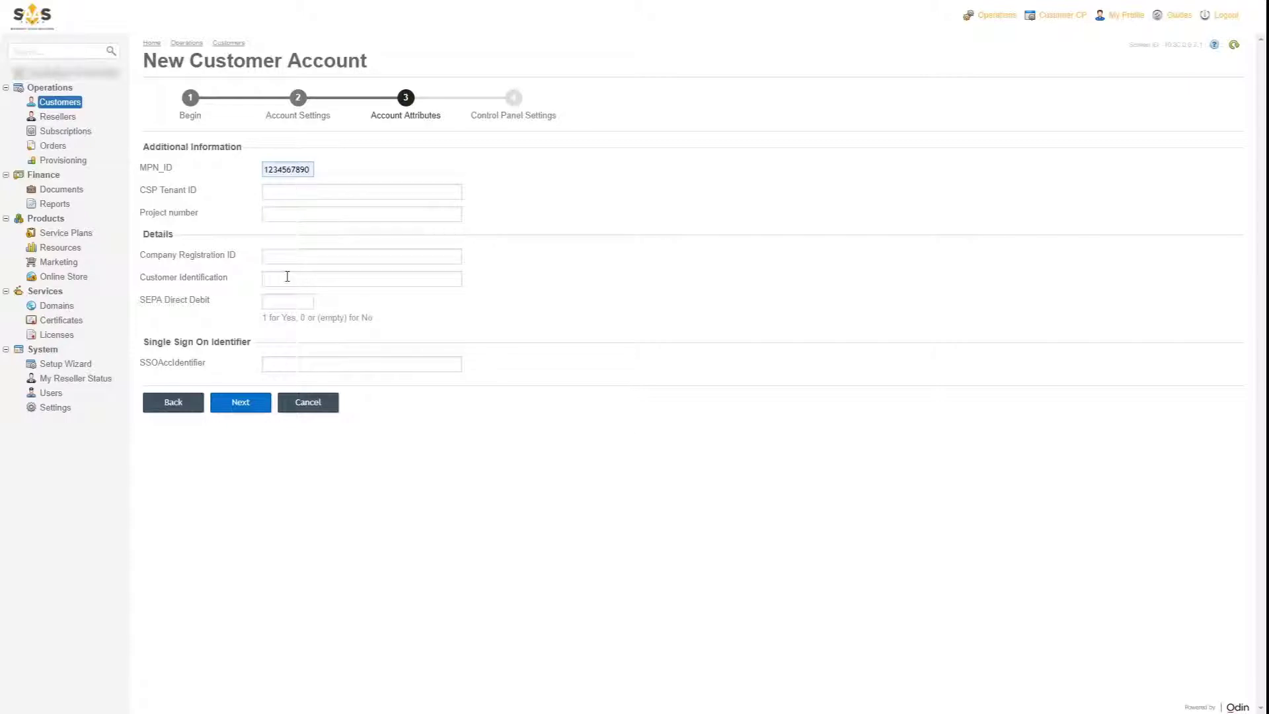
click(253, 404)
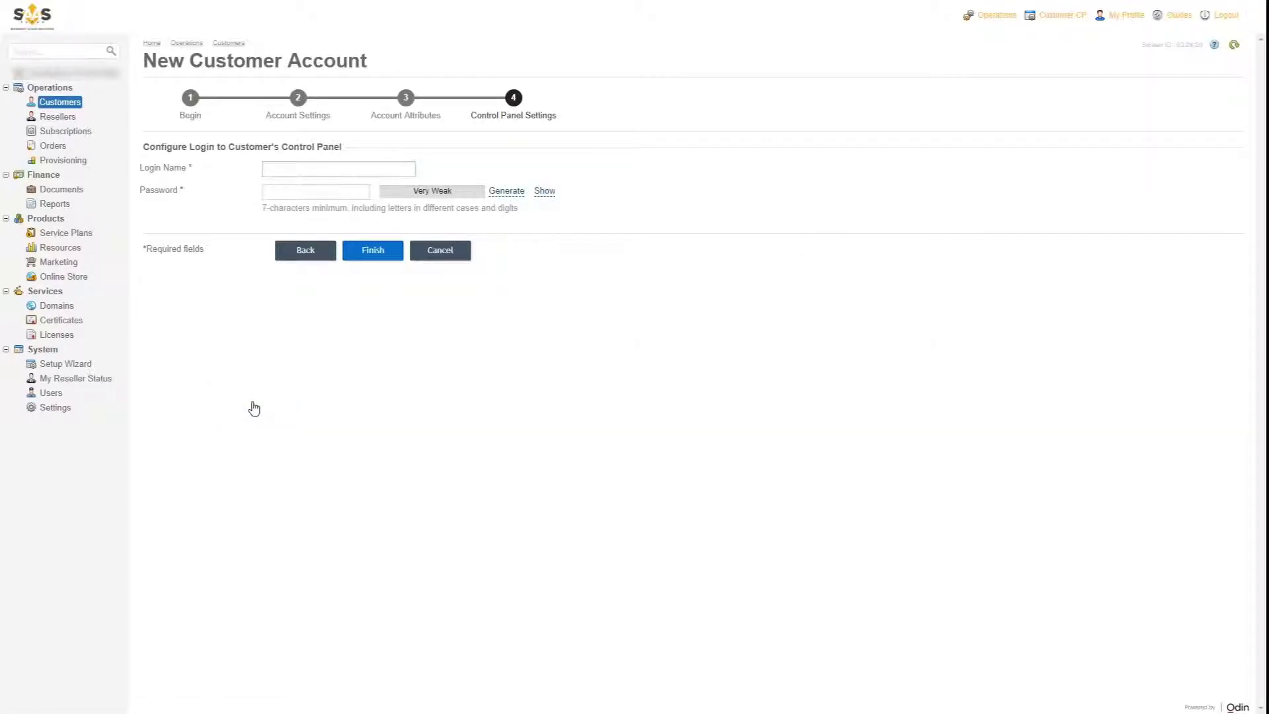
- Set the control-panel login name and password, then finish creating the account
text(customer1)
key(Tab)
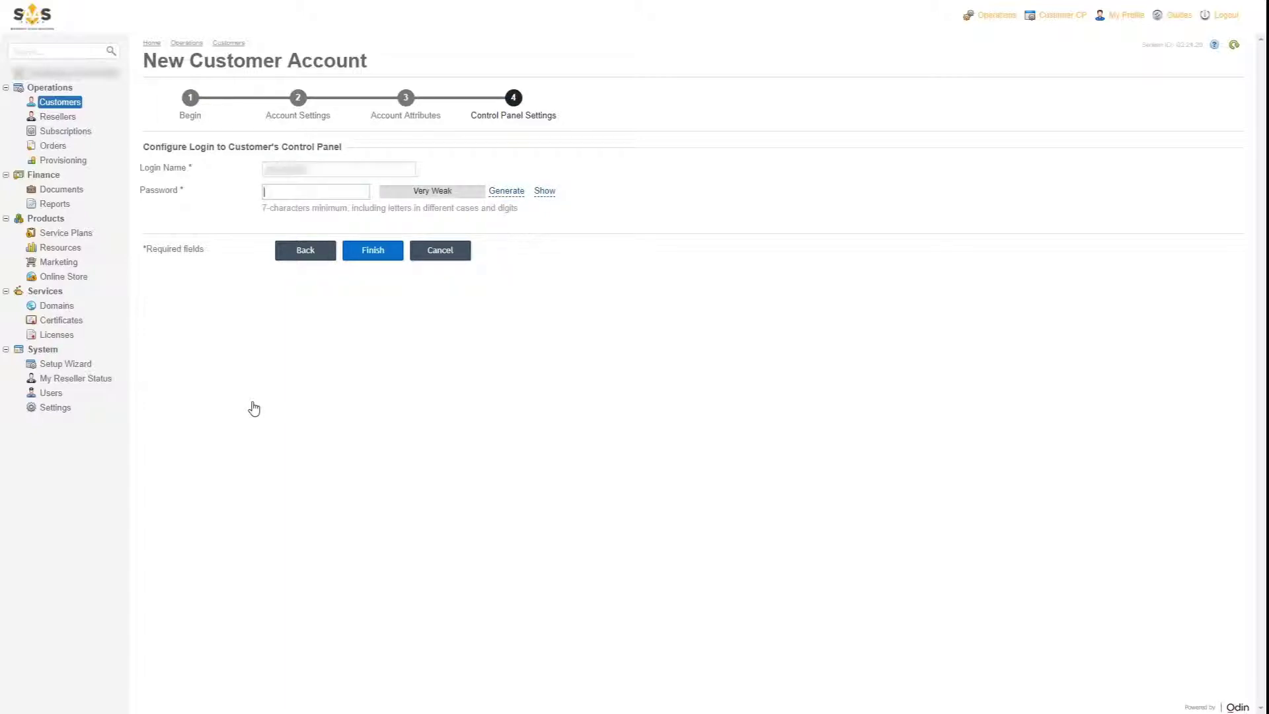
text(••••••••••••••••••••)
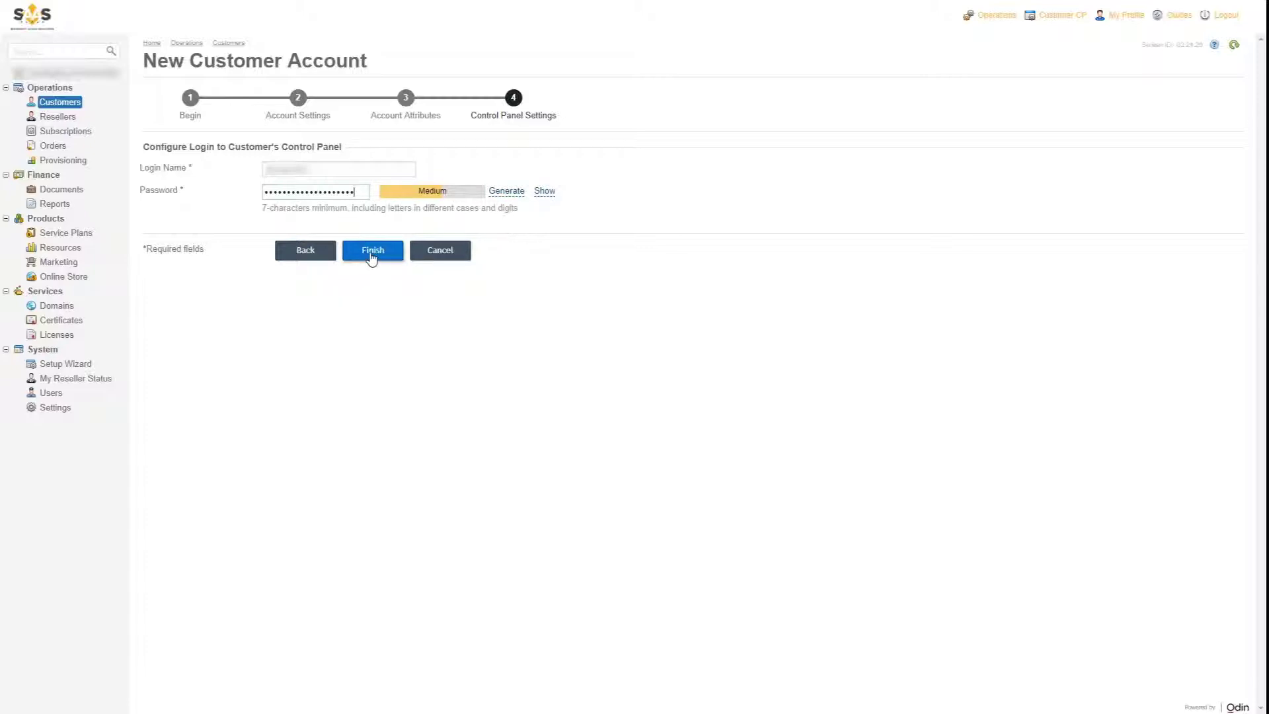
click(372, 253)
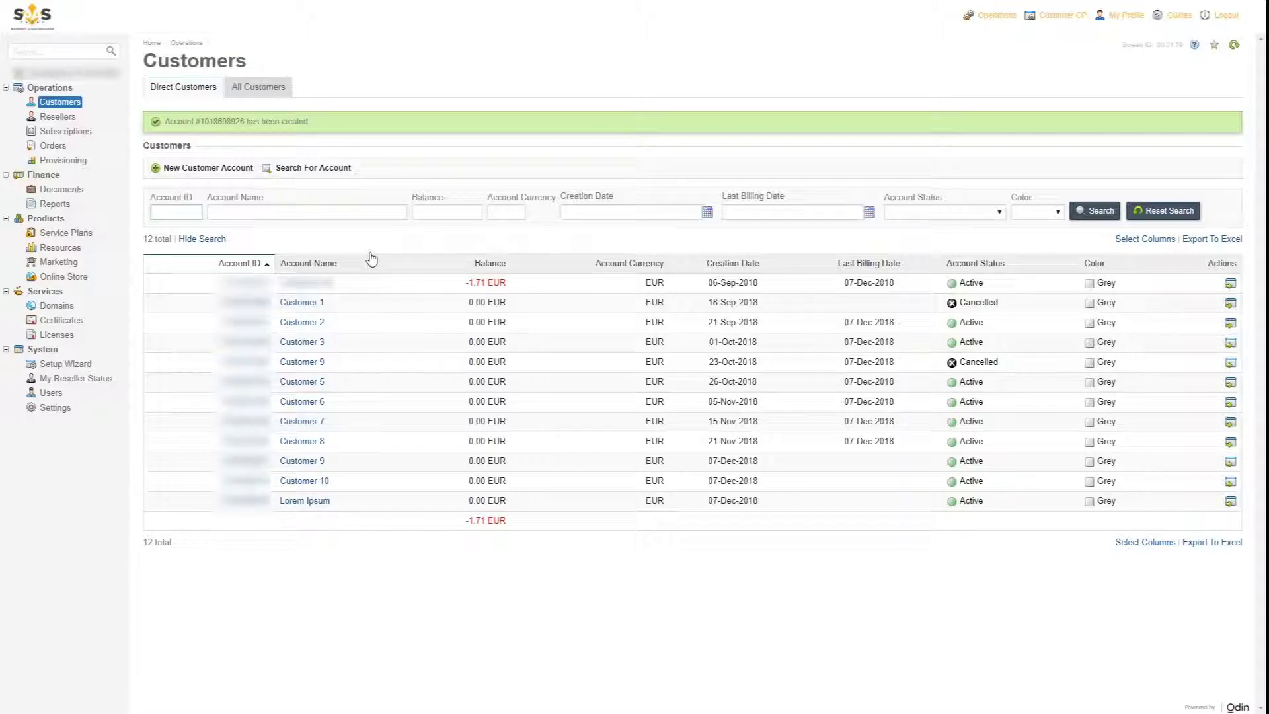
click(310, 502)
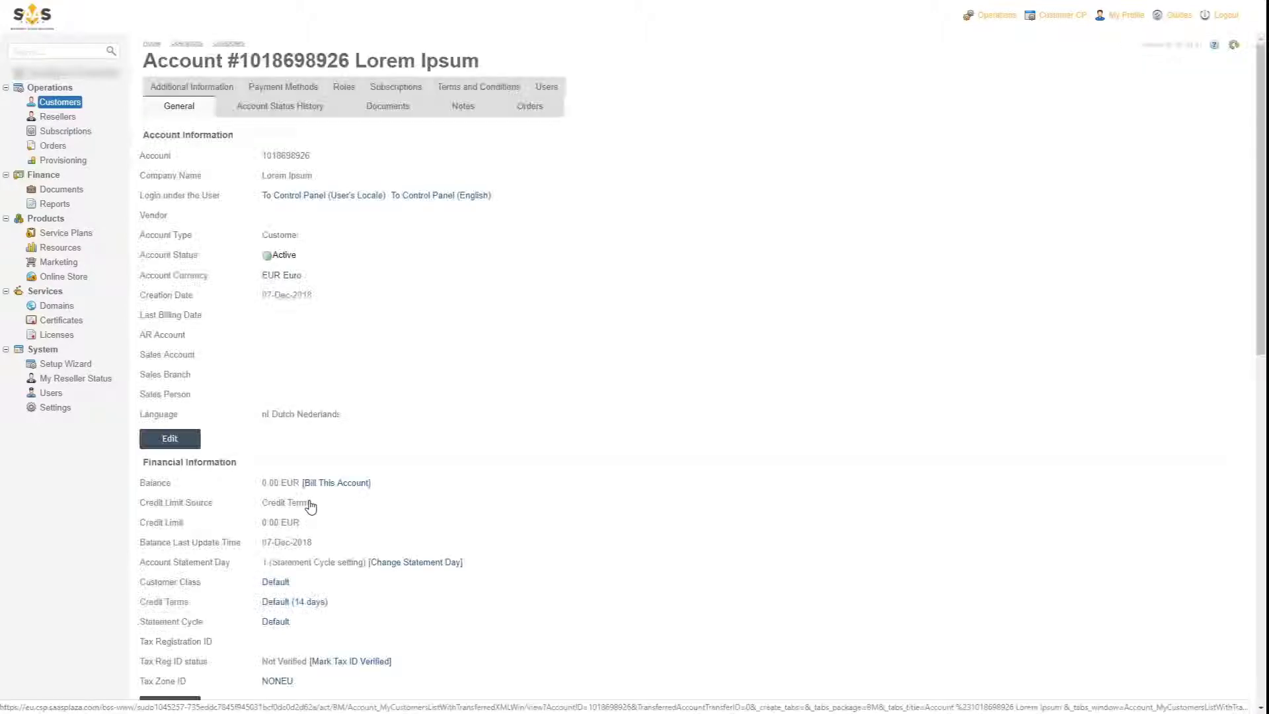
click(513, 112)
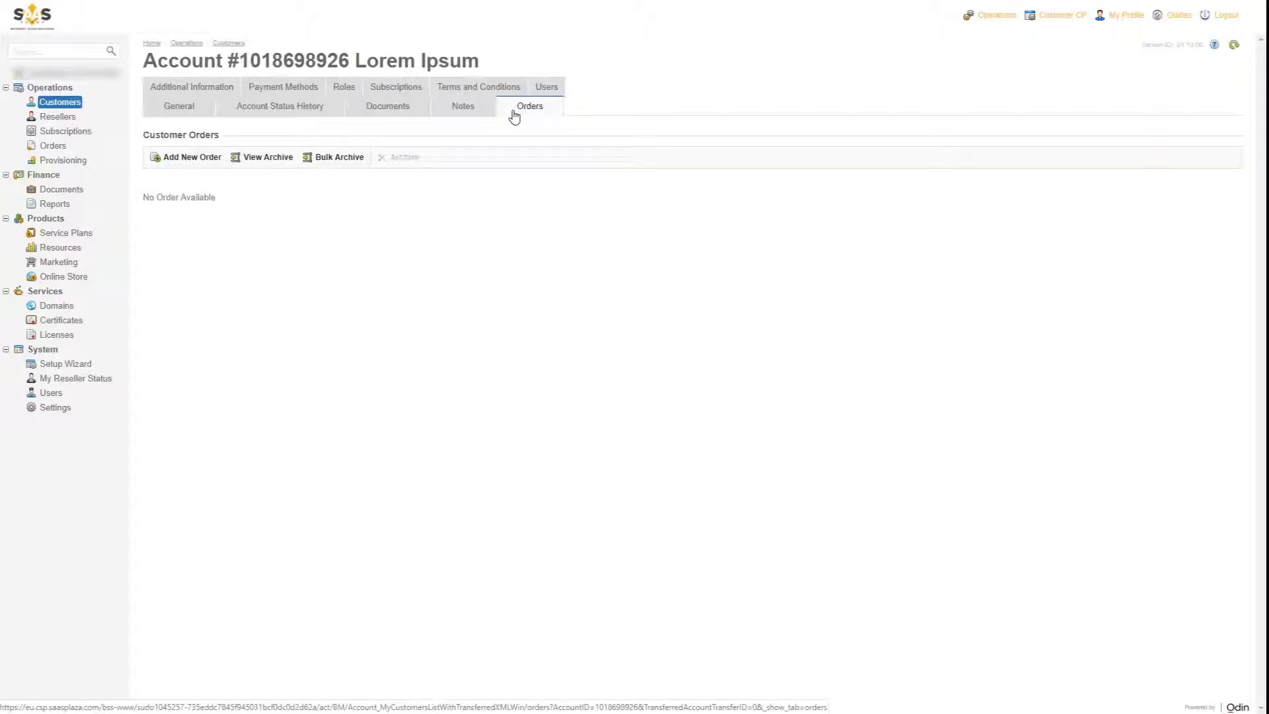
click(216, 163)
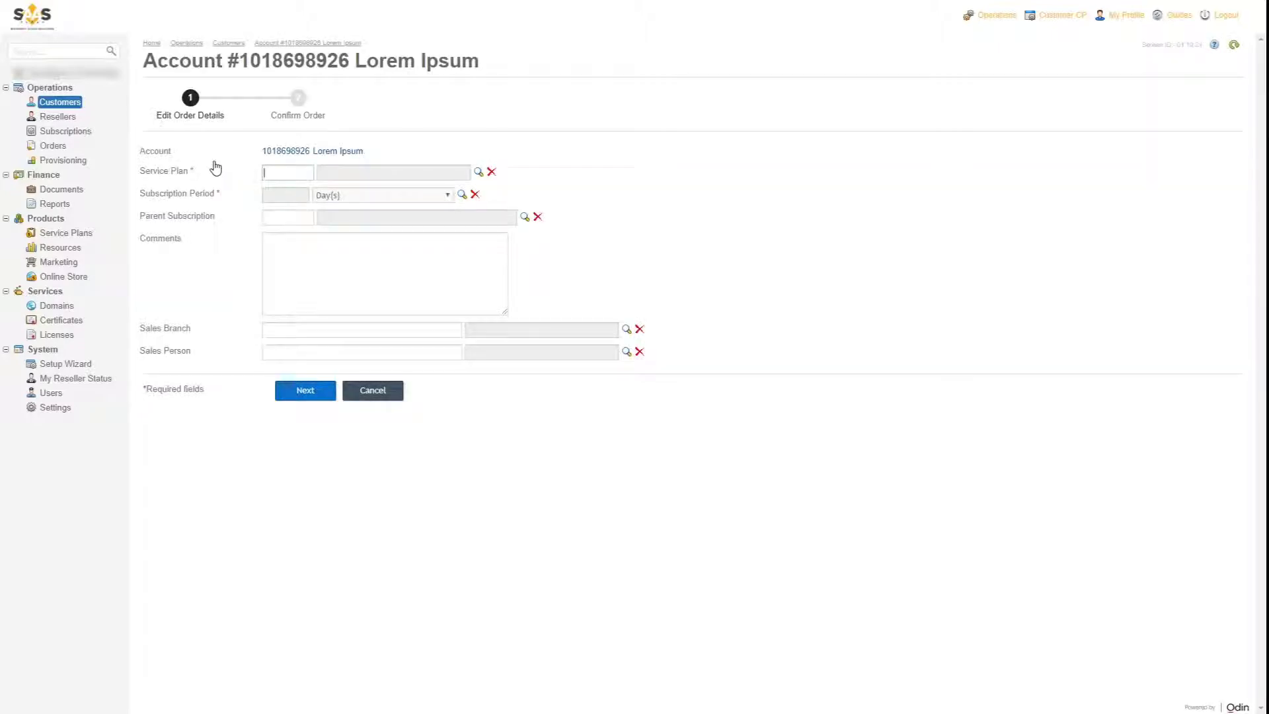
- Choose the Dynamics 365 Business Central Premium plan with a 1 Year(s) subscription period
click(479, 173)
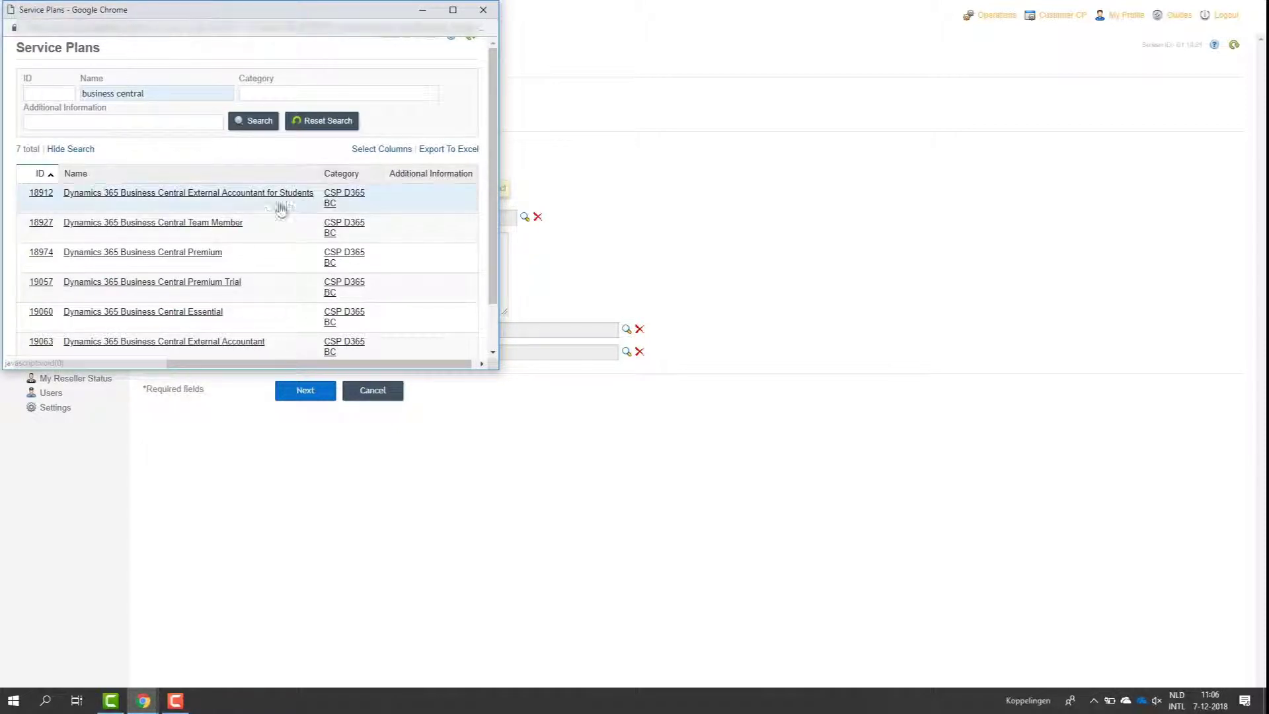
click(201, 256)
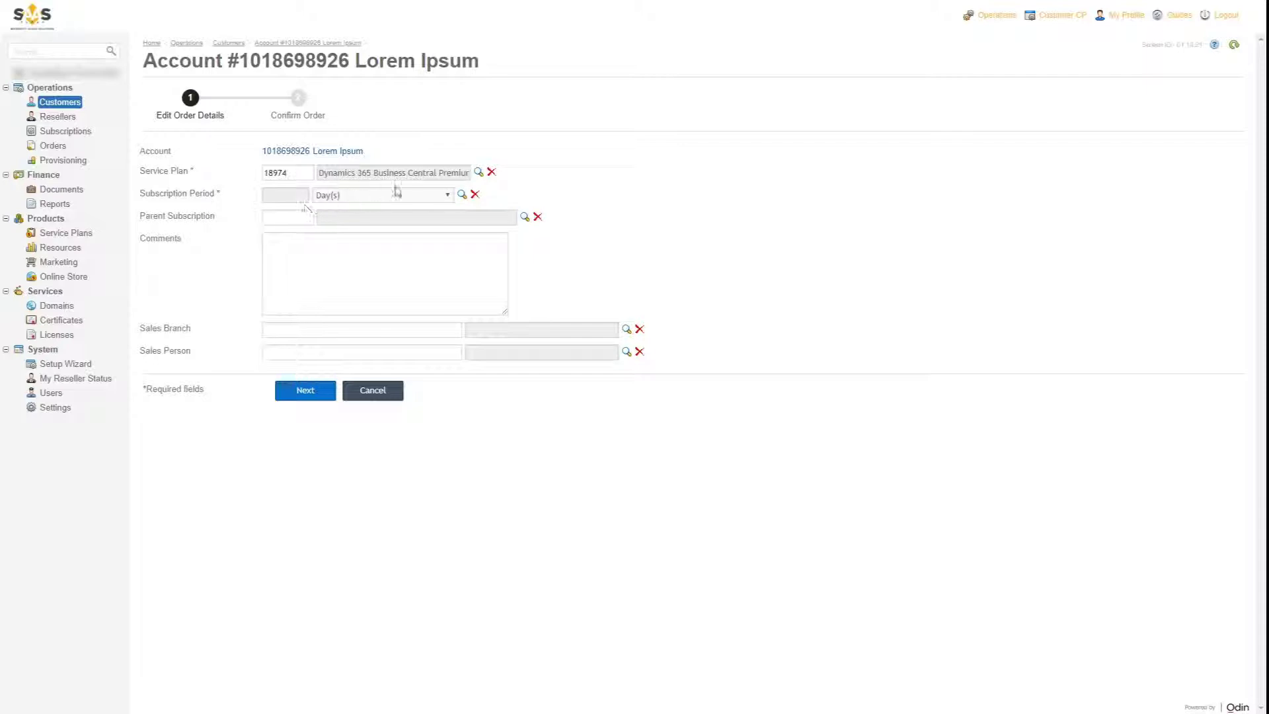
click(461, 197)
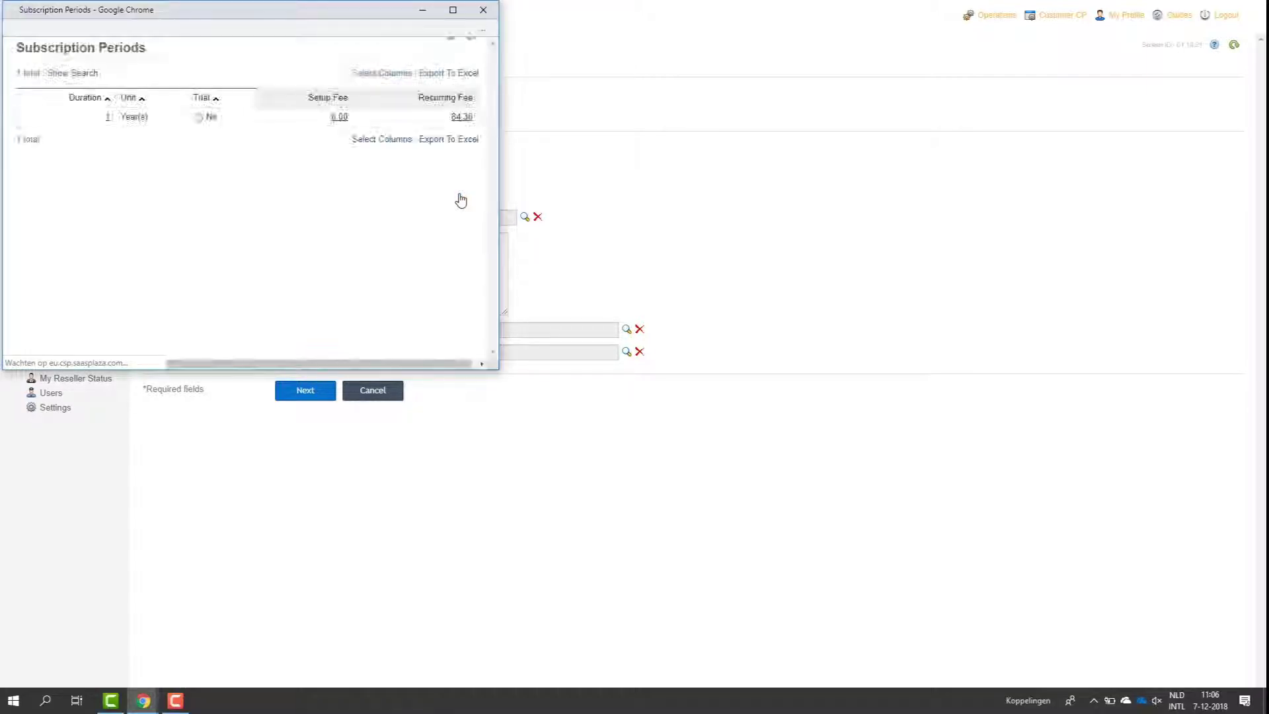
click(277, 123)
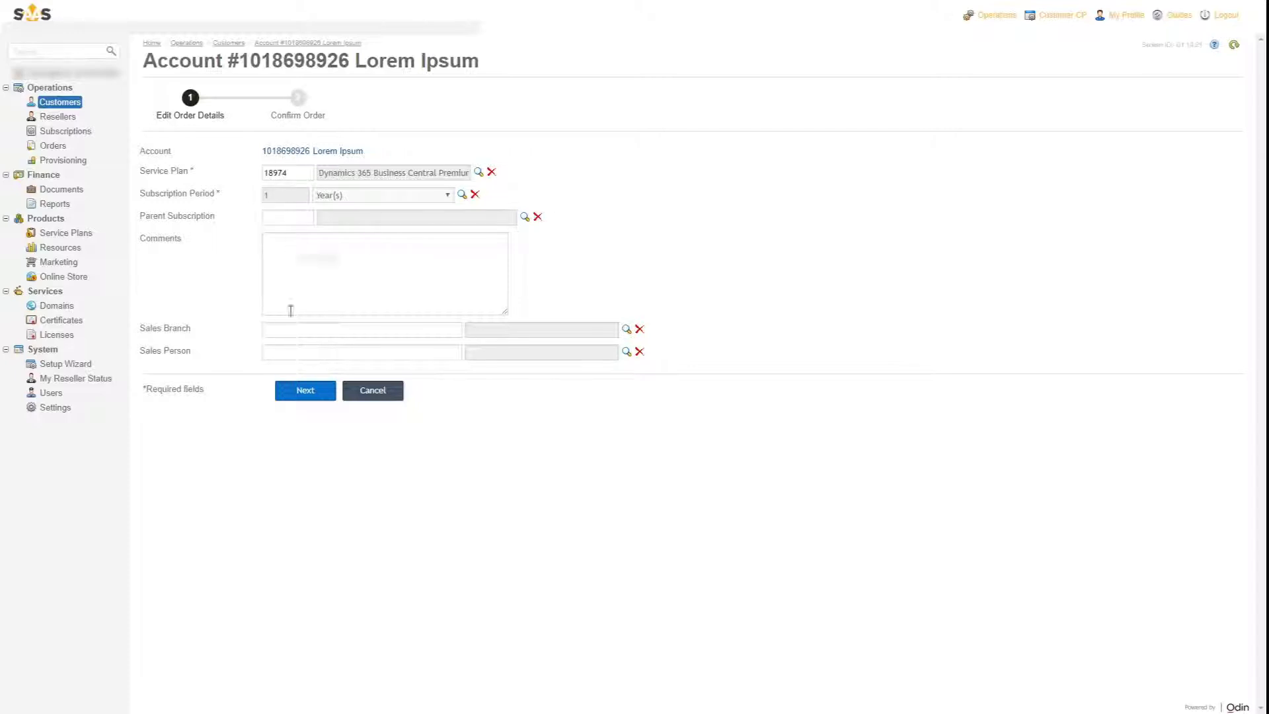
click(296, 394)
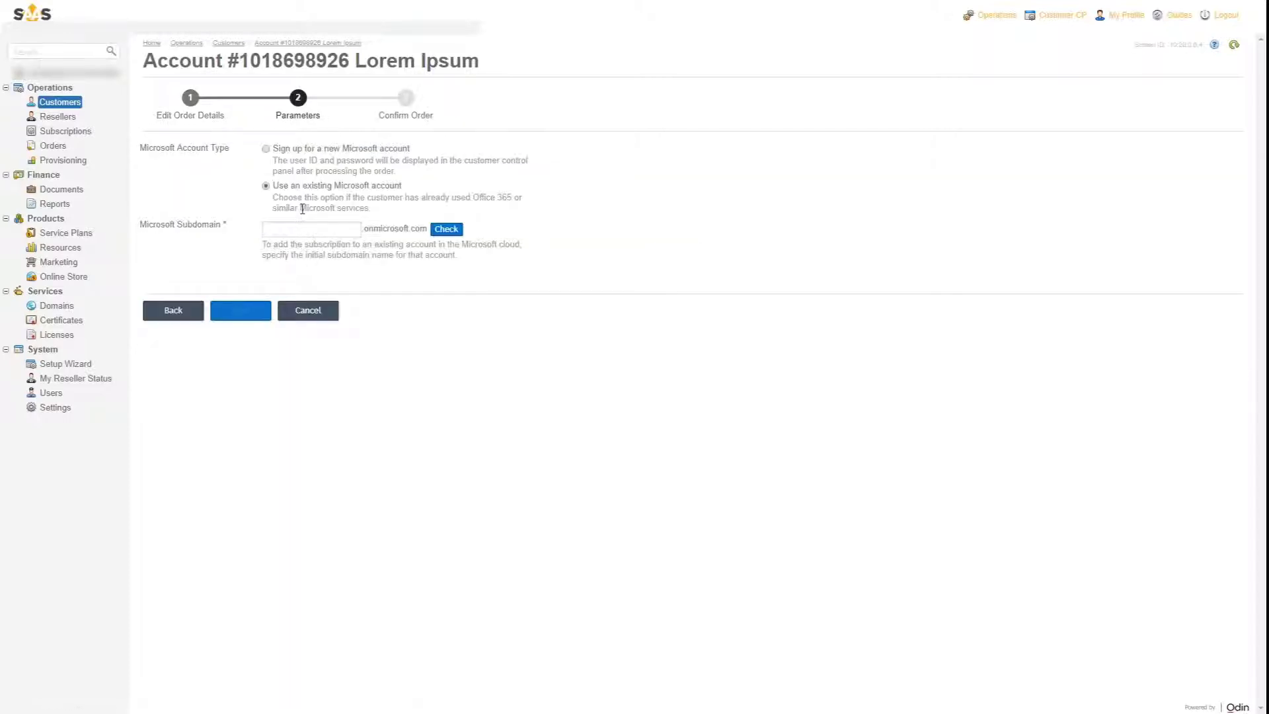
- Sign up a new Microsoft account with subdomain 'loremipsum001' and place the 68.28 EUR order
click(301, 151)
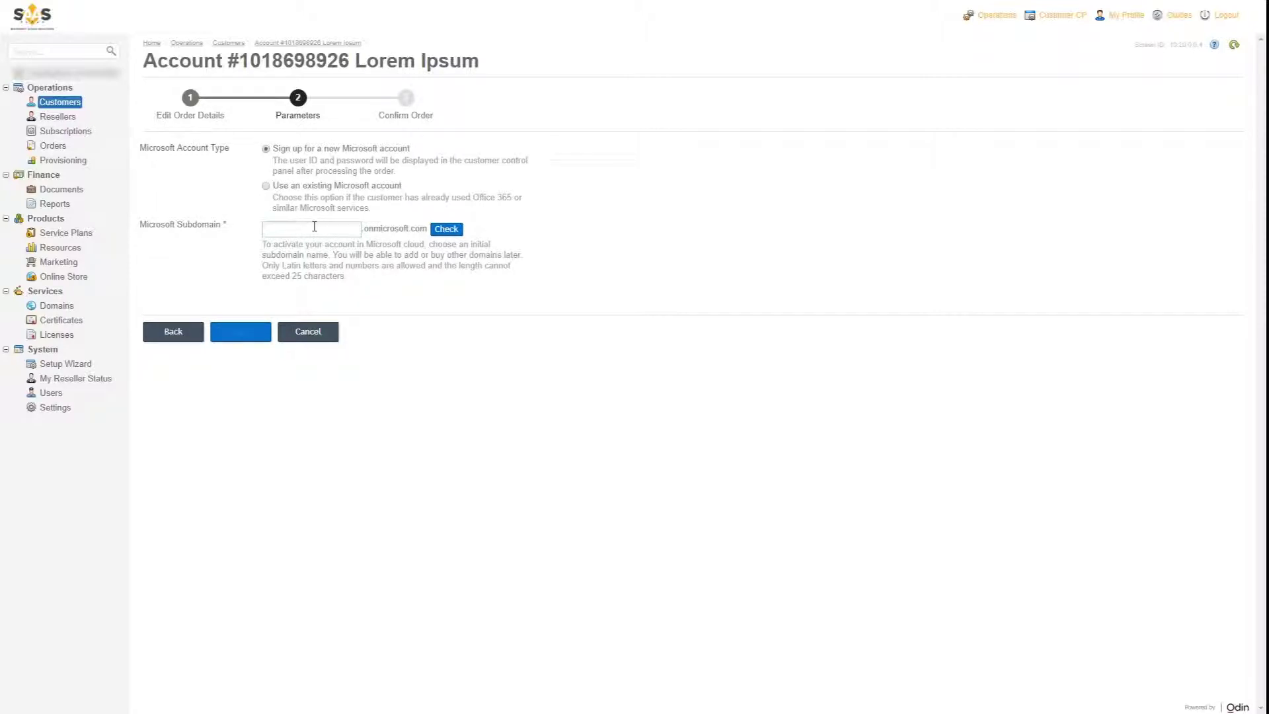
text(loremipsum001)
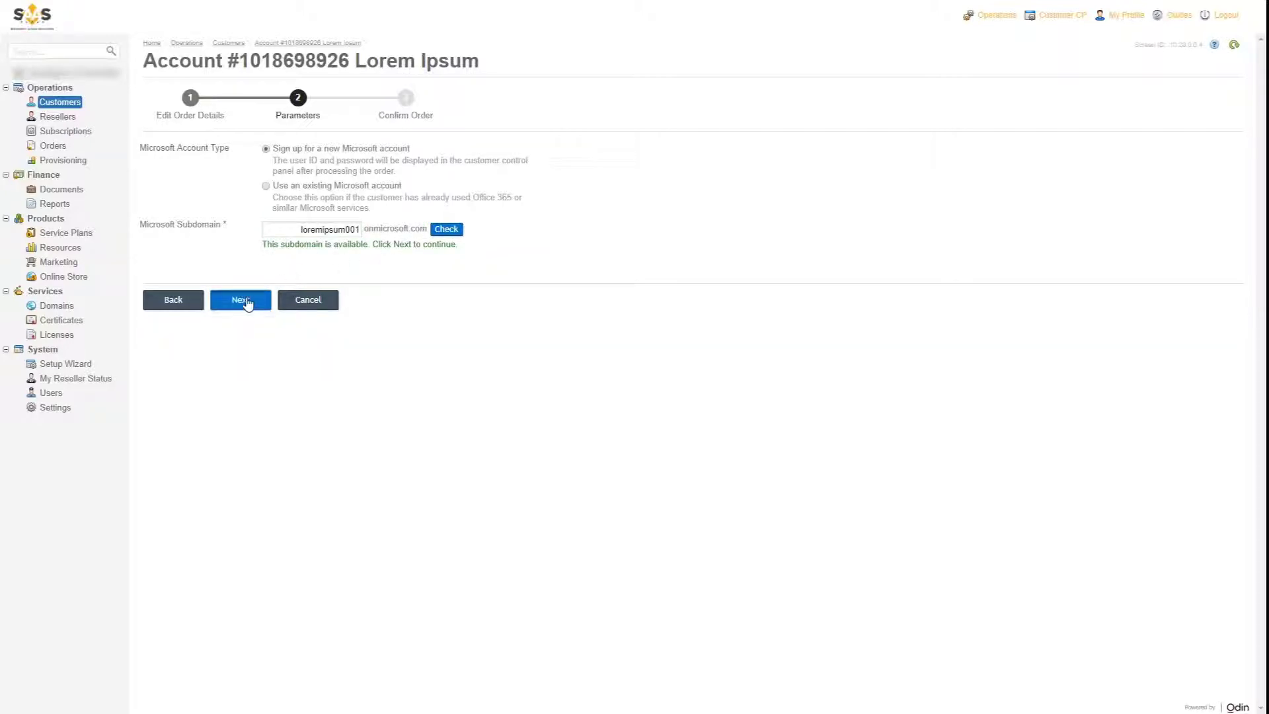
click(248, 301)
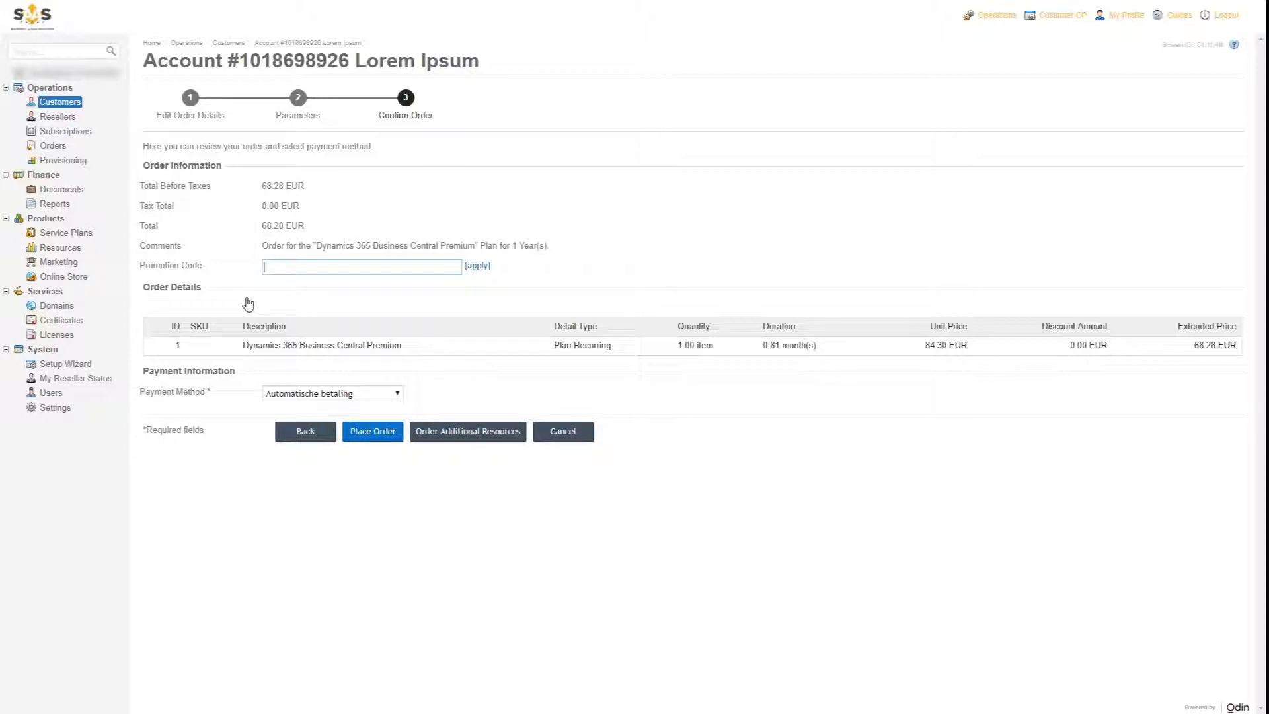
click(387, 436)
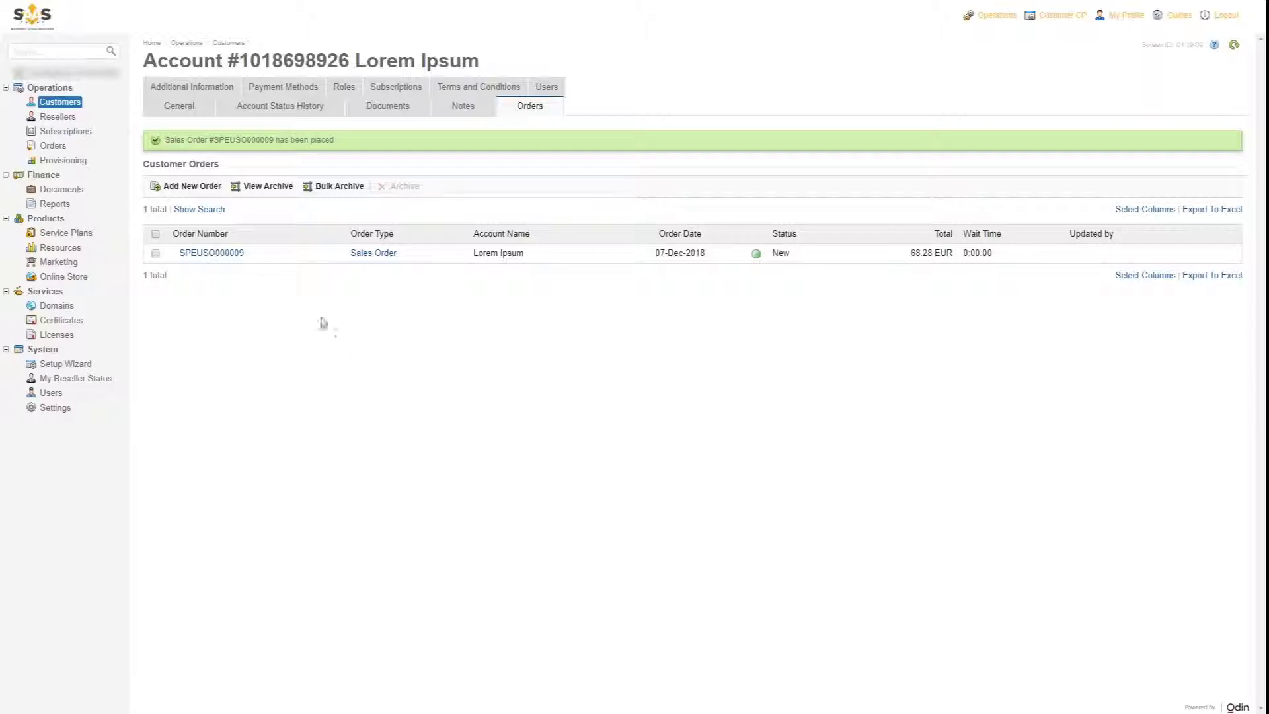
- Review the Subscriptions, Documents and Marketing pages, then open Lorem Ipsum's control panel from Customers
click(65, 130)
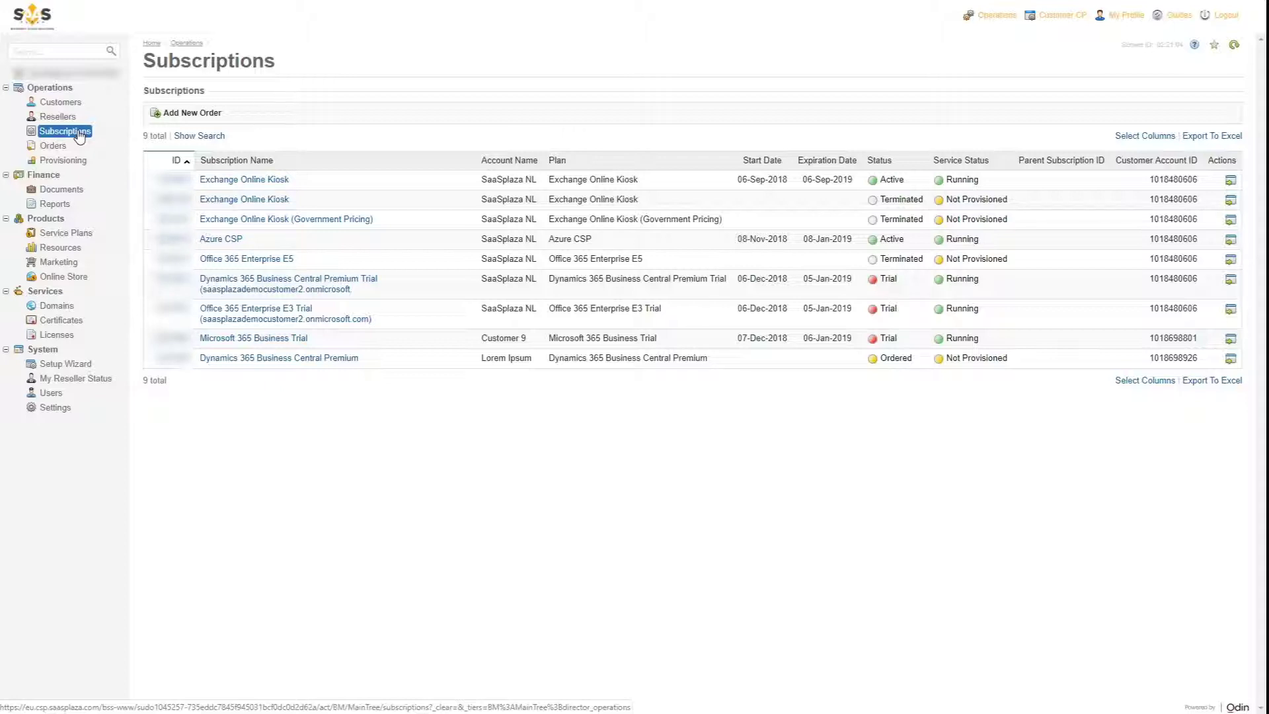
click(61, 189)
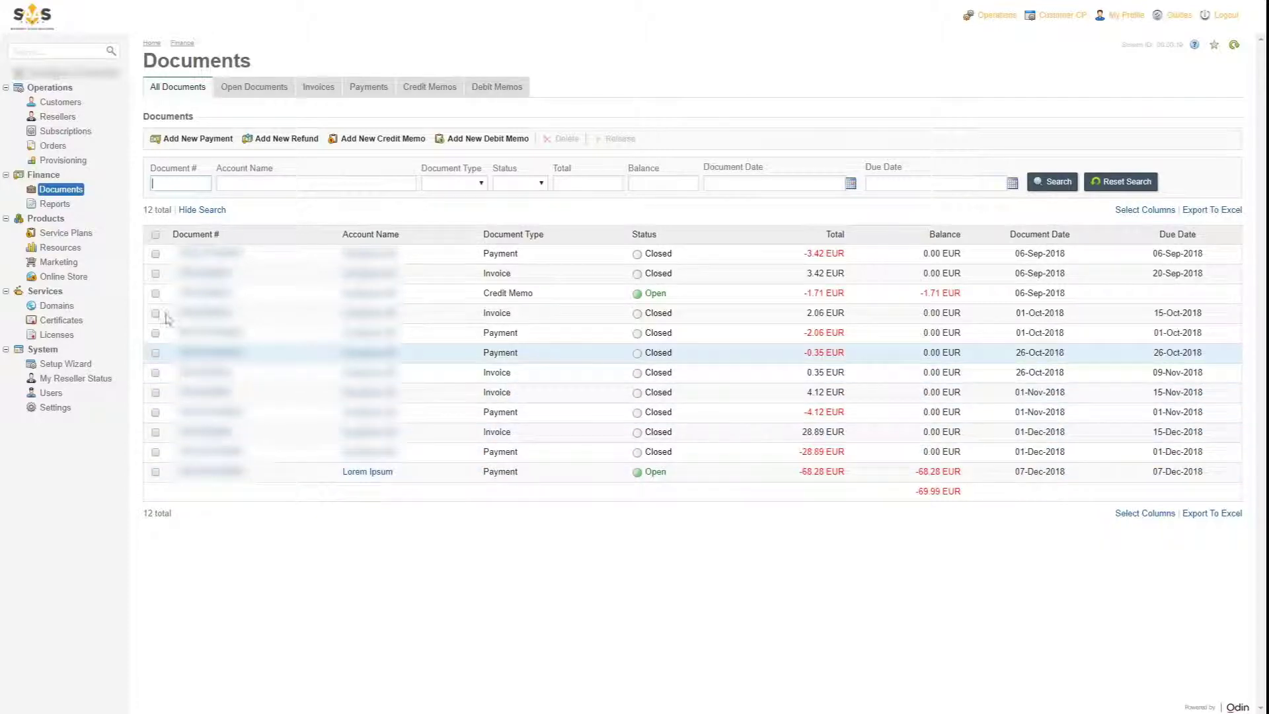
click(53, 263)
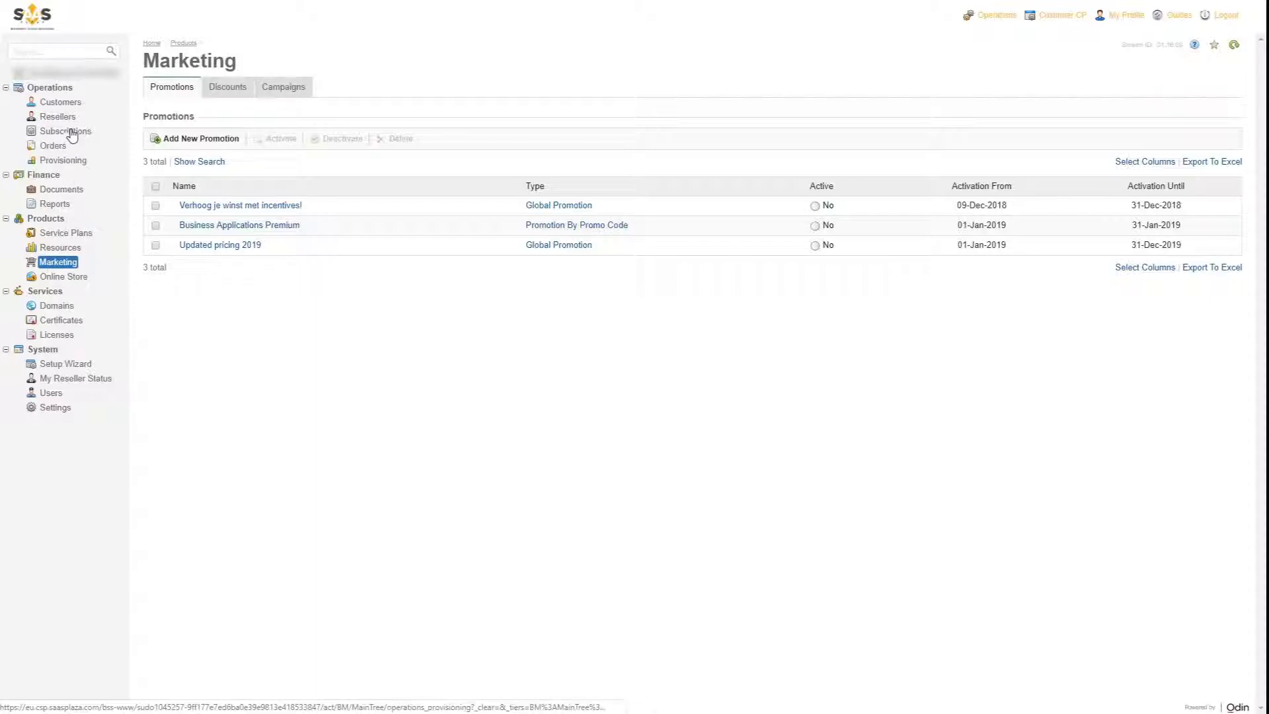
click(70, 104)
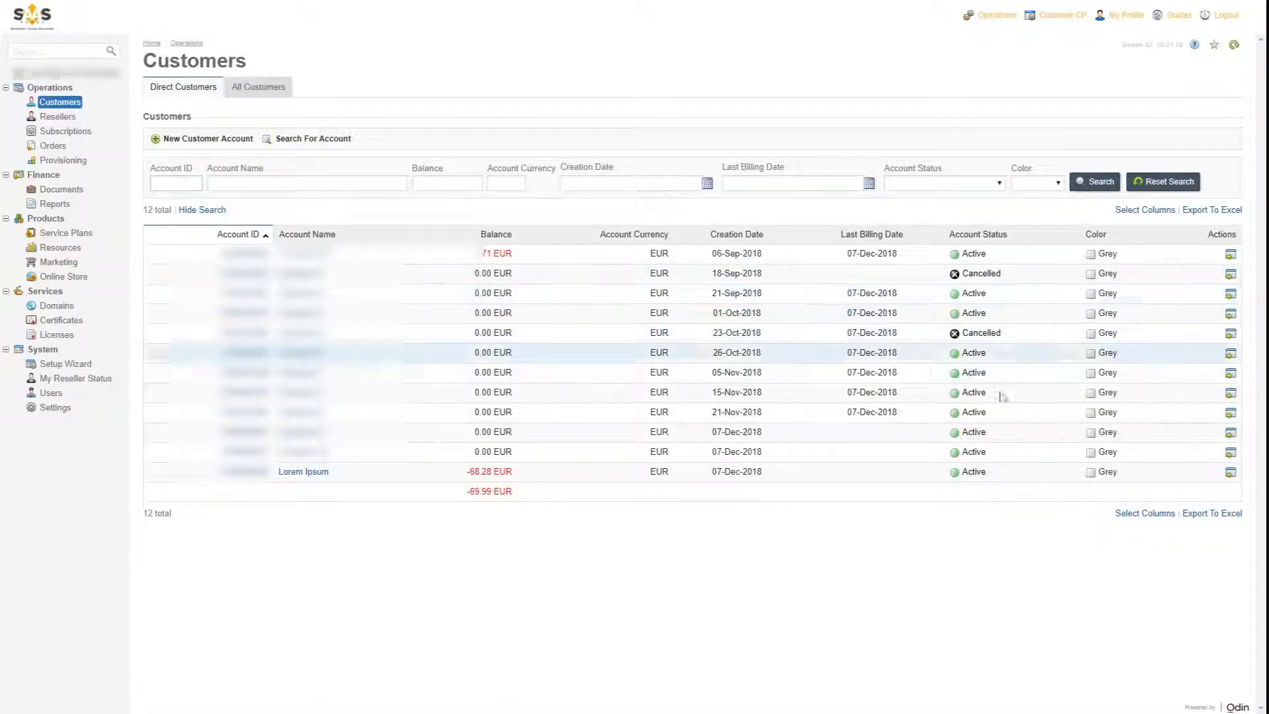
click(1230, 474)
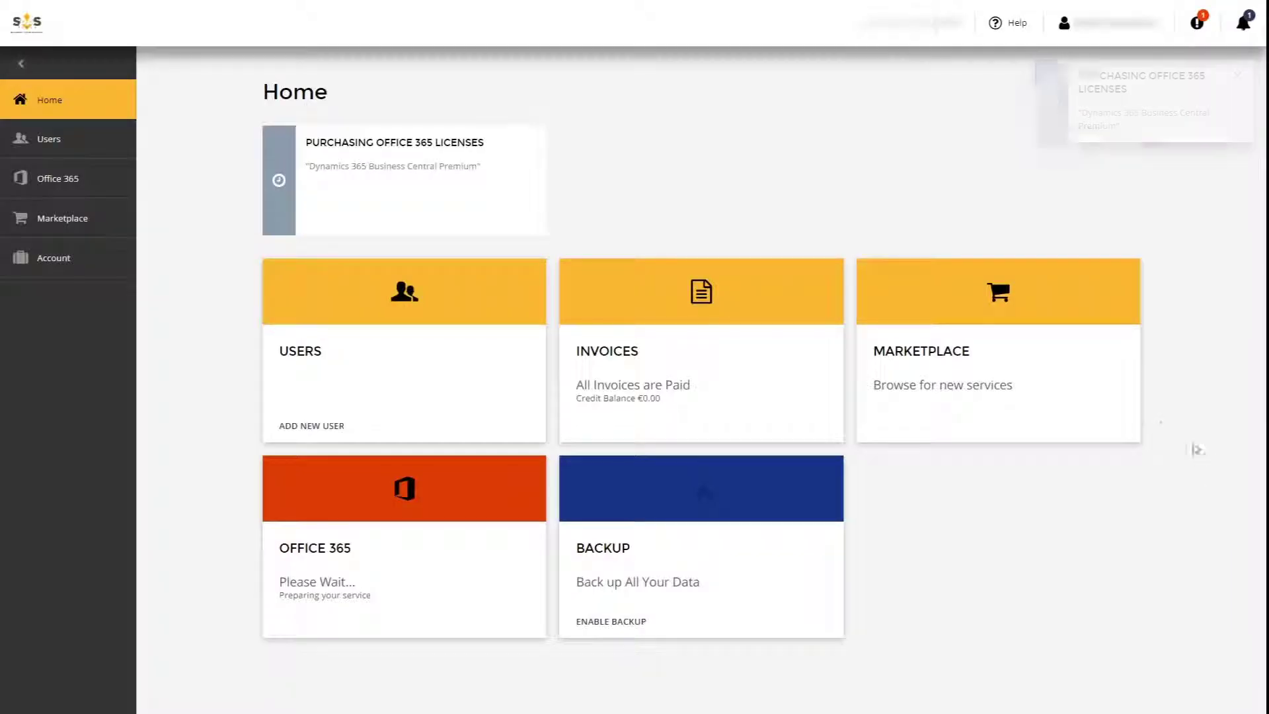
click(1044, 371)
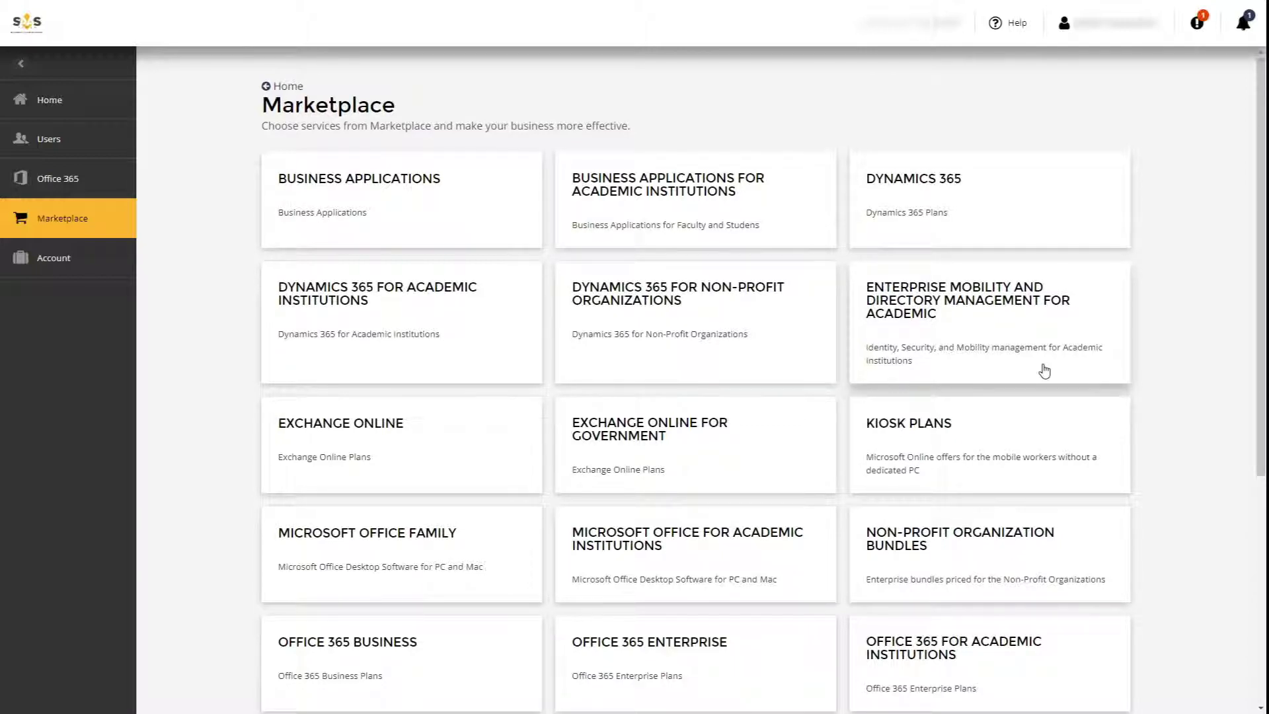
click(69, 101)
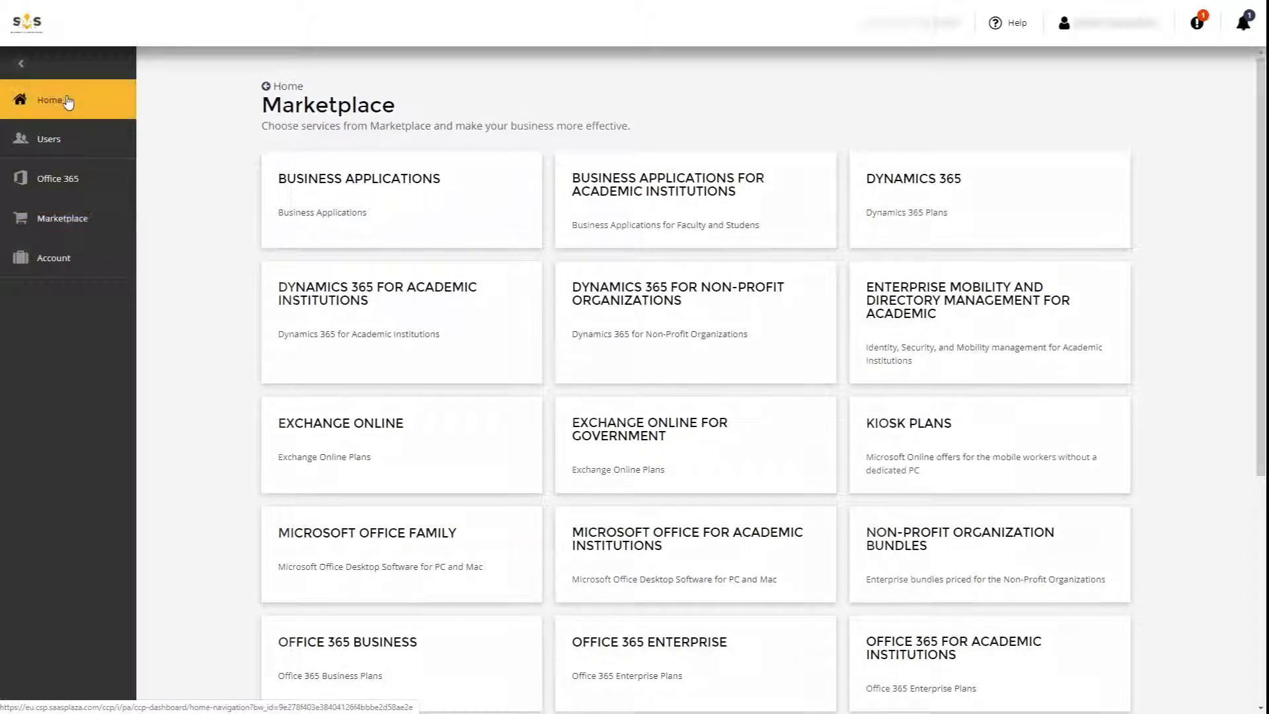